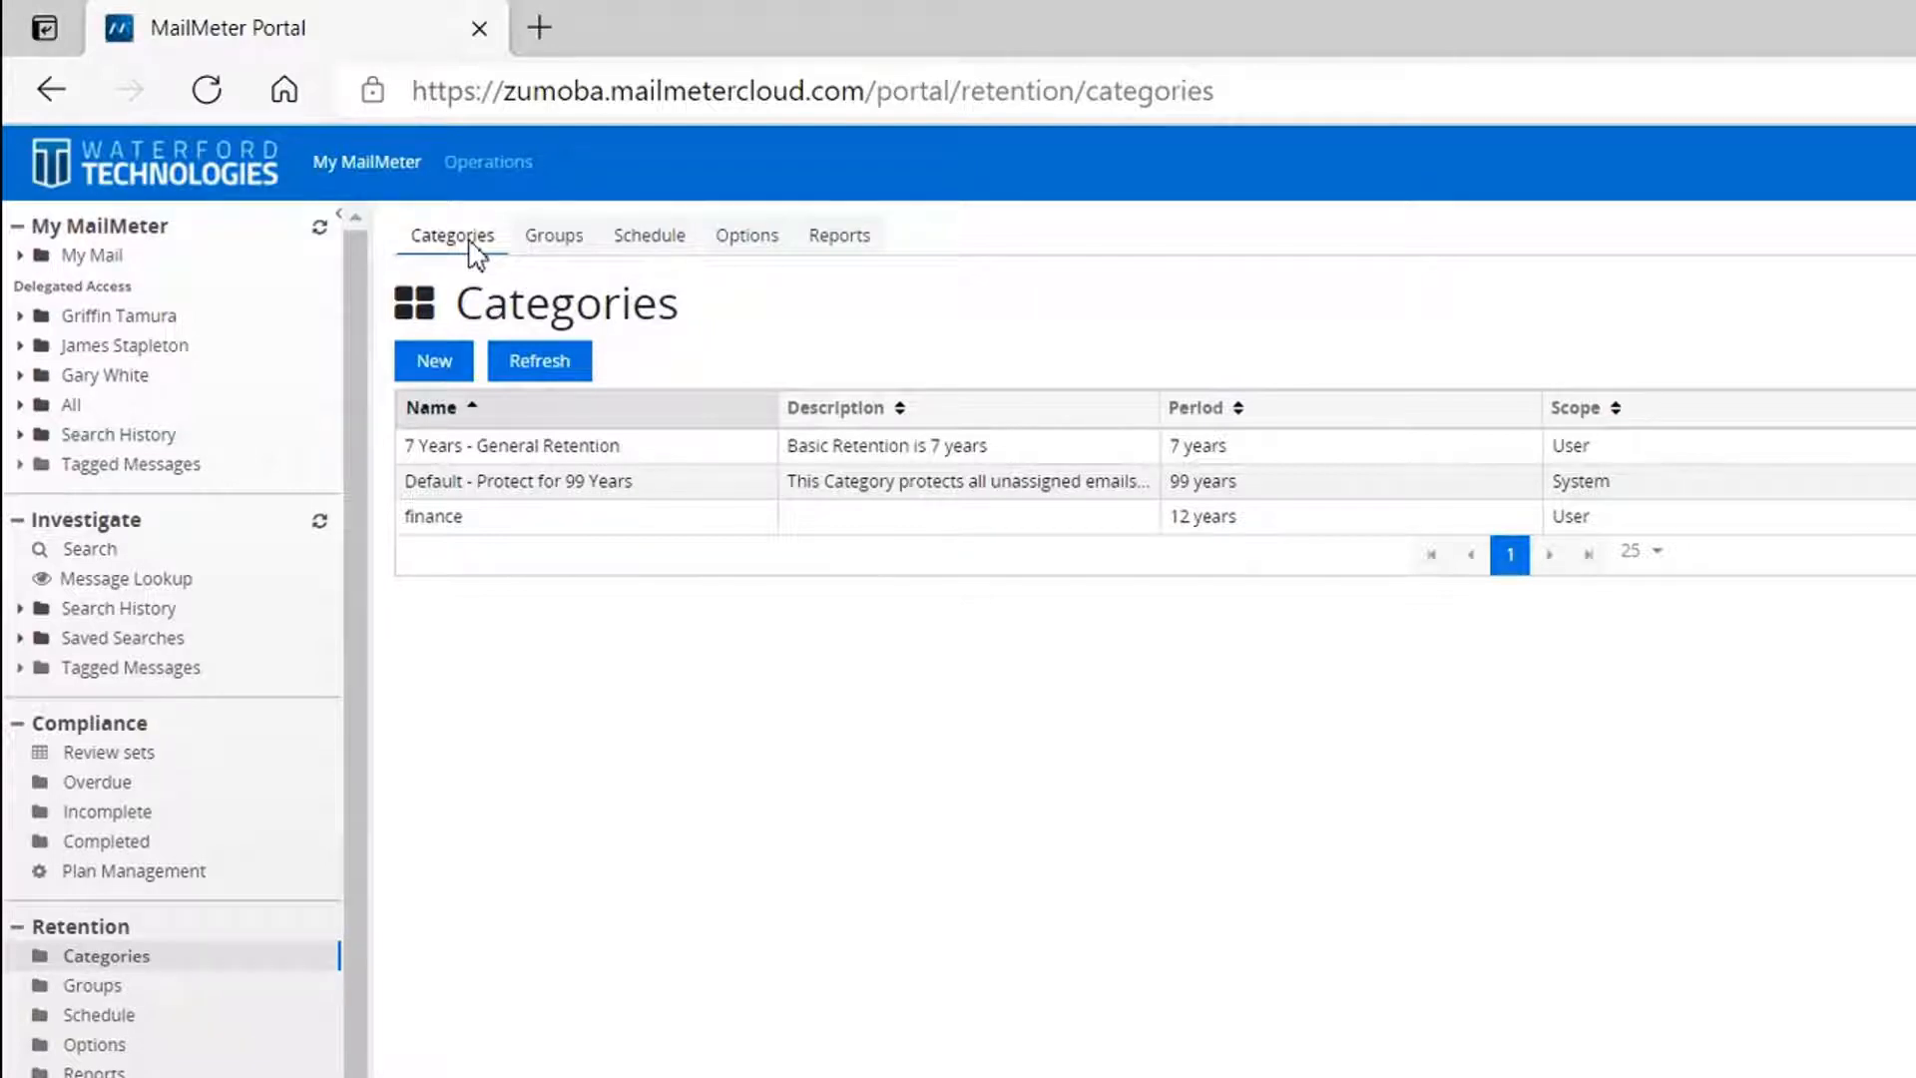
- Start a new retention category named "finance team 7 years" with an age of 7 years
click(436, 356)
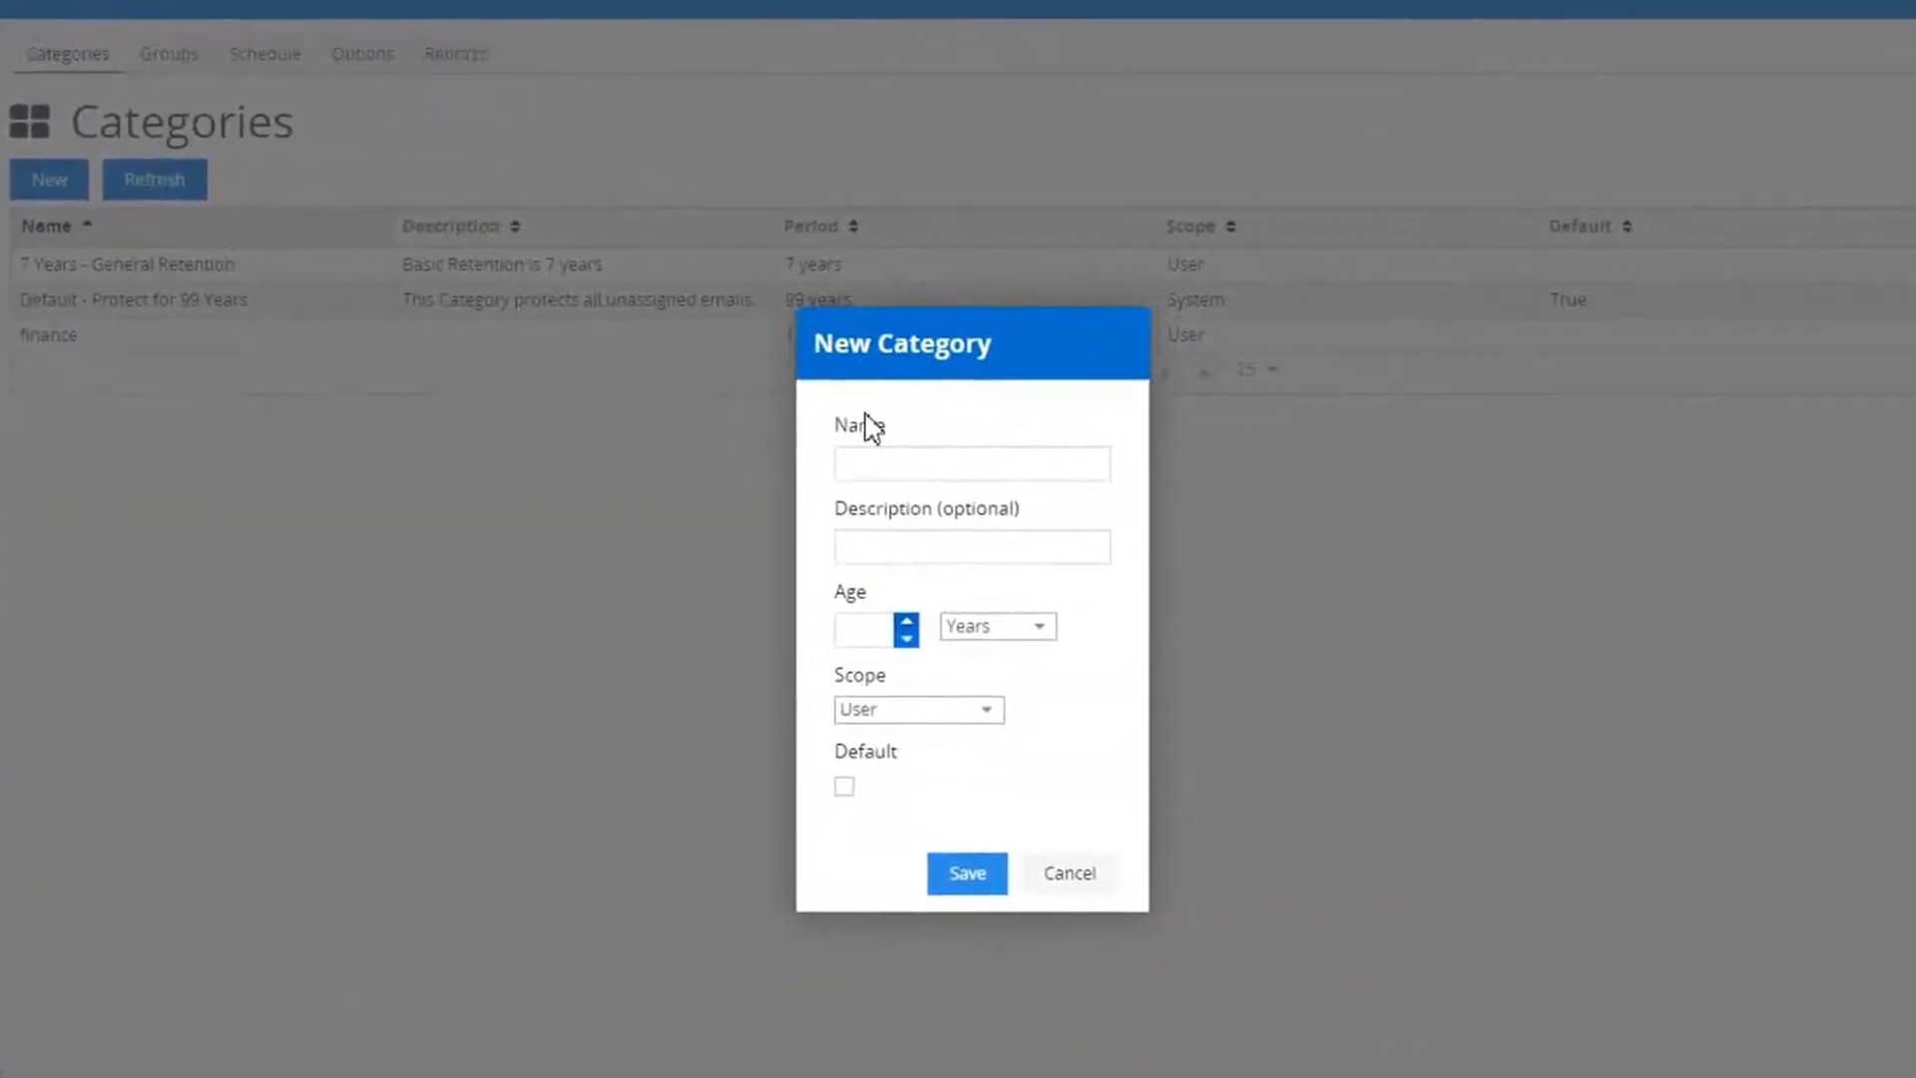
click(895, 463)
text(finan)
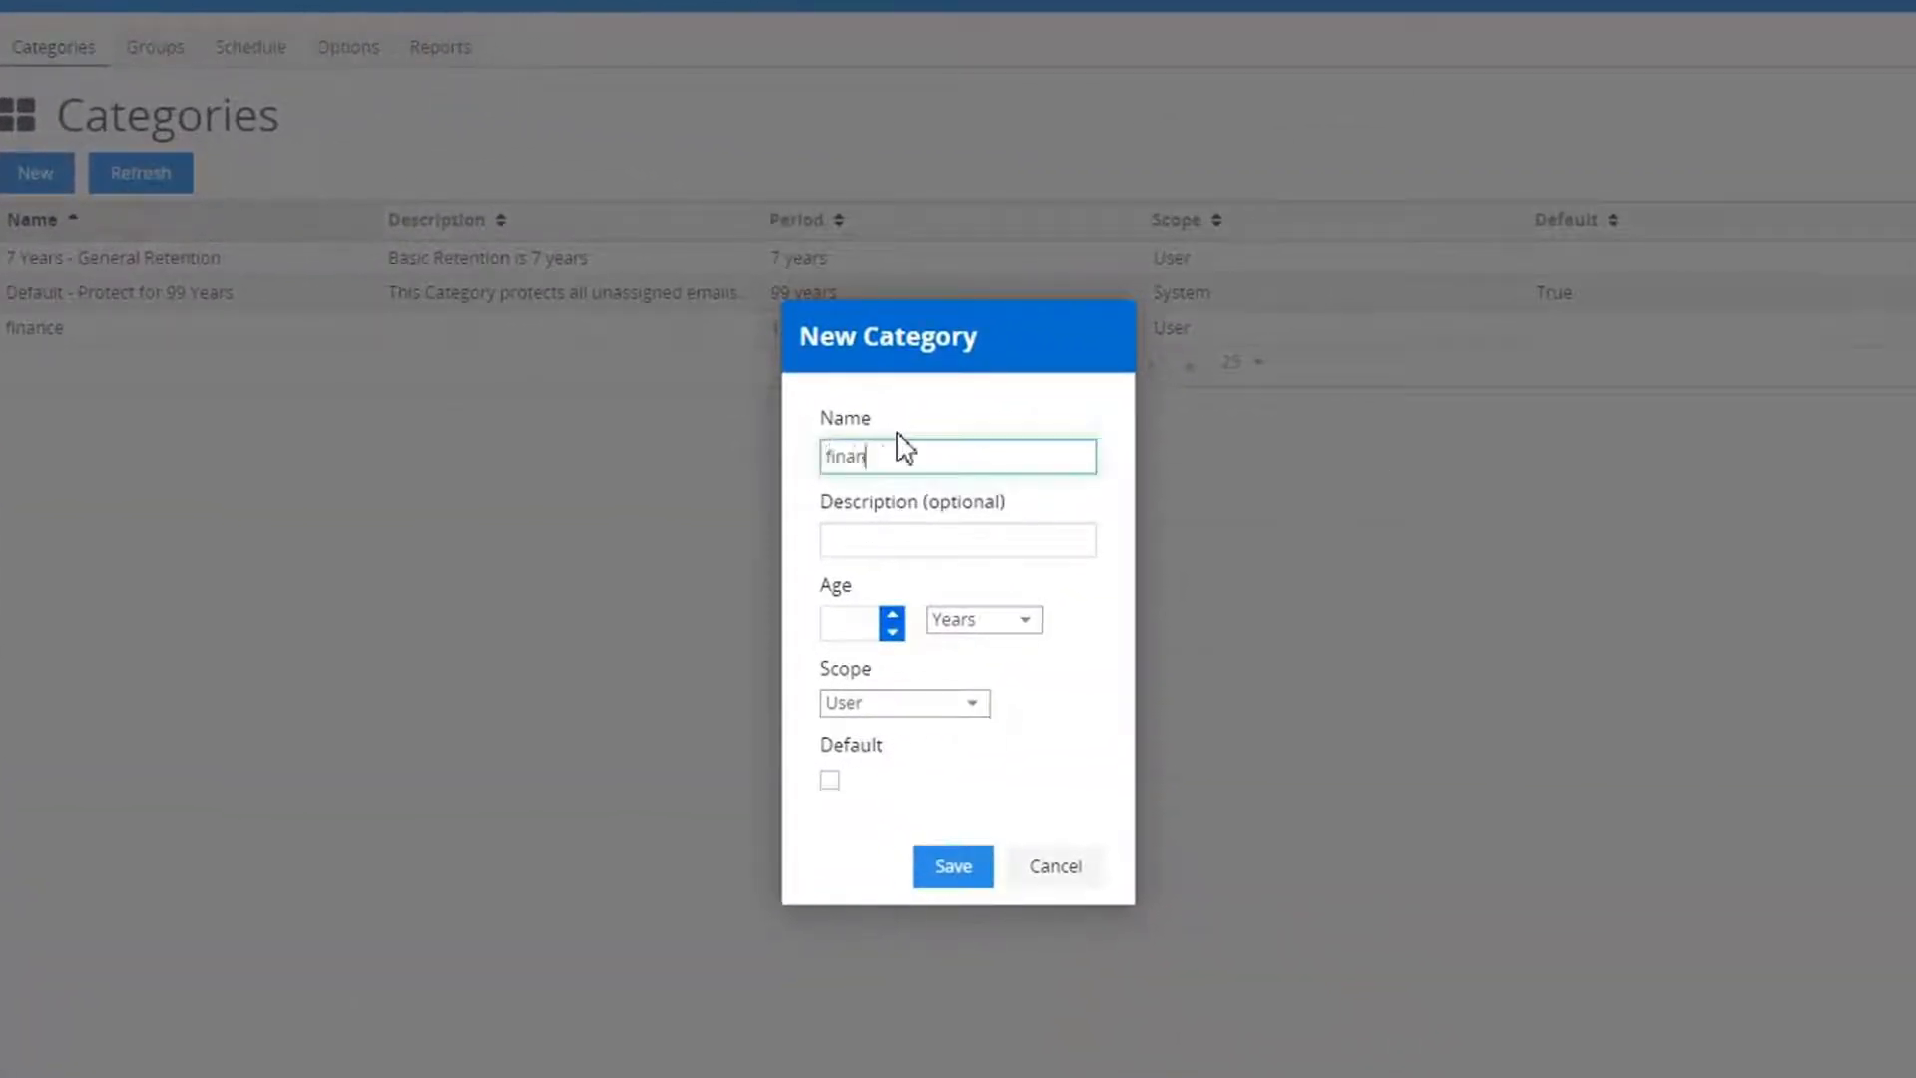
text(ce team 7 years)
click(864, 623)
text(7)
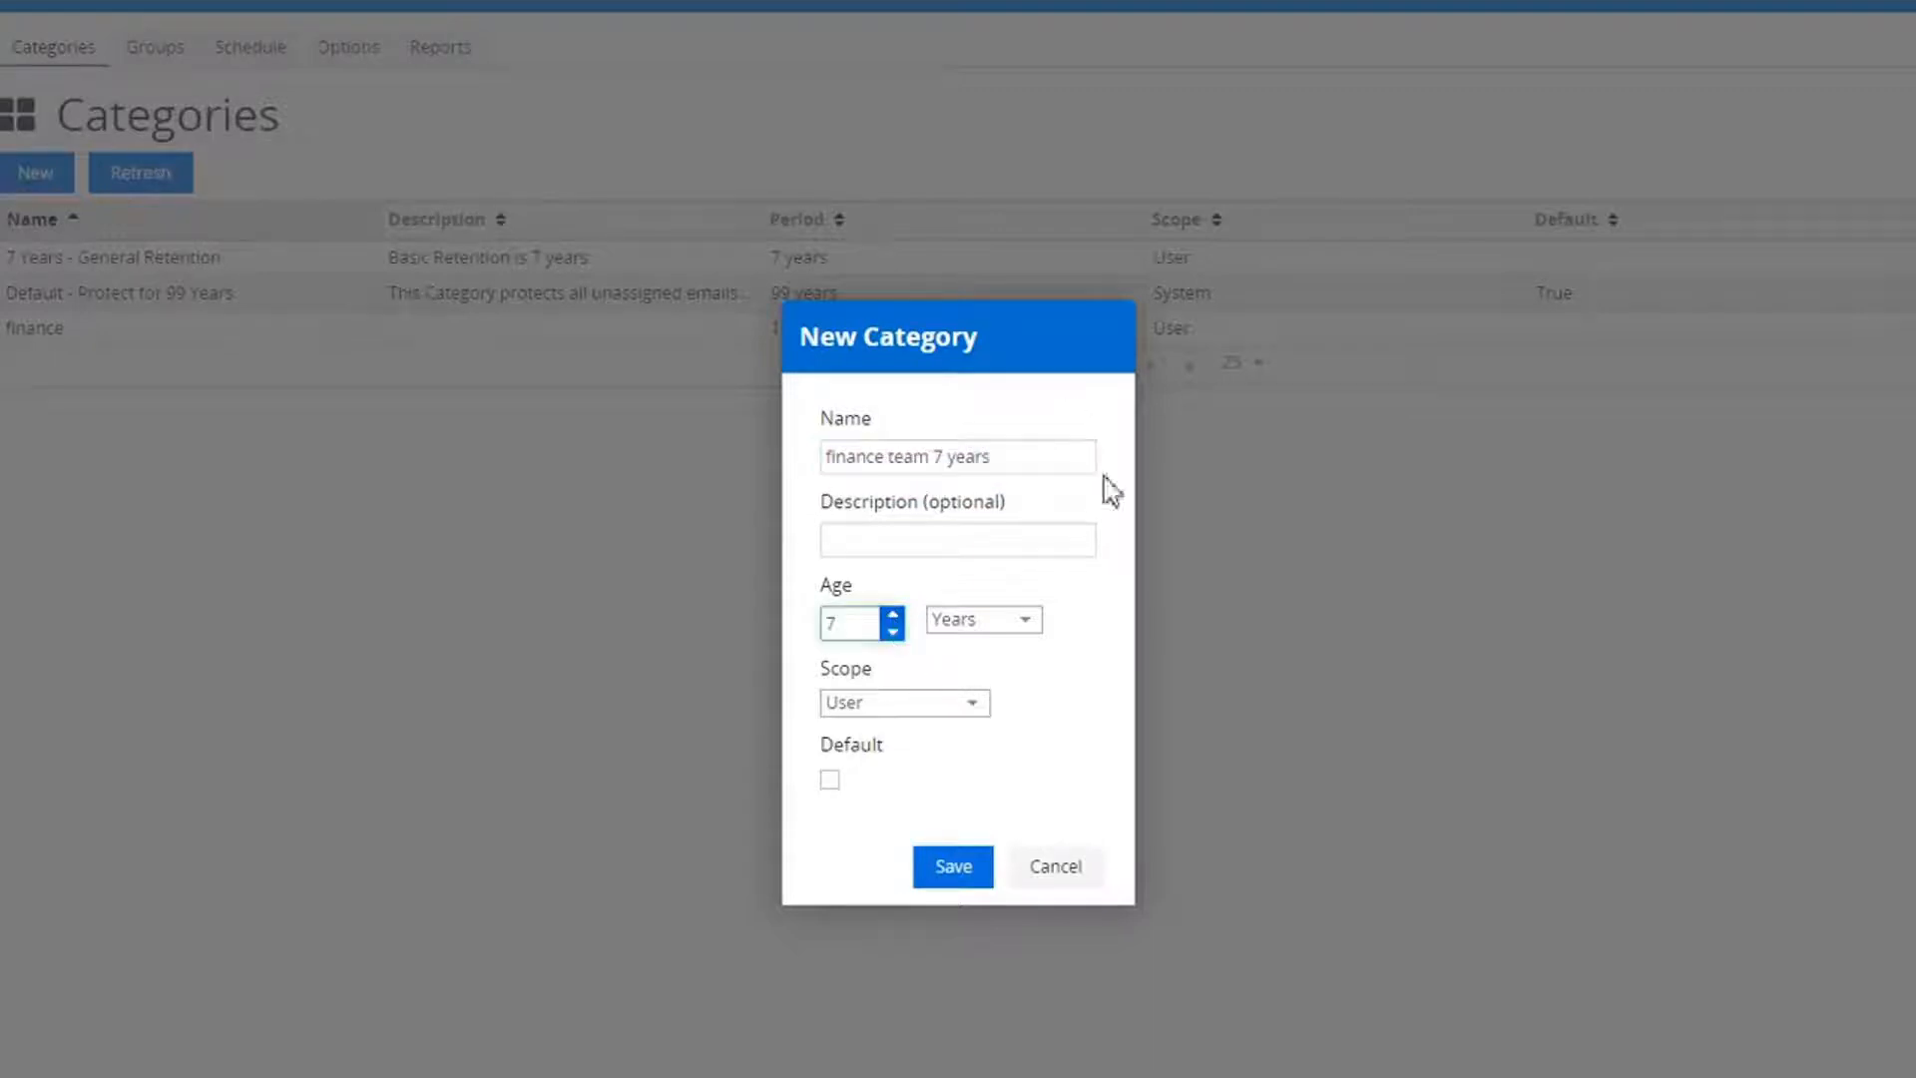
click(1026, 628)
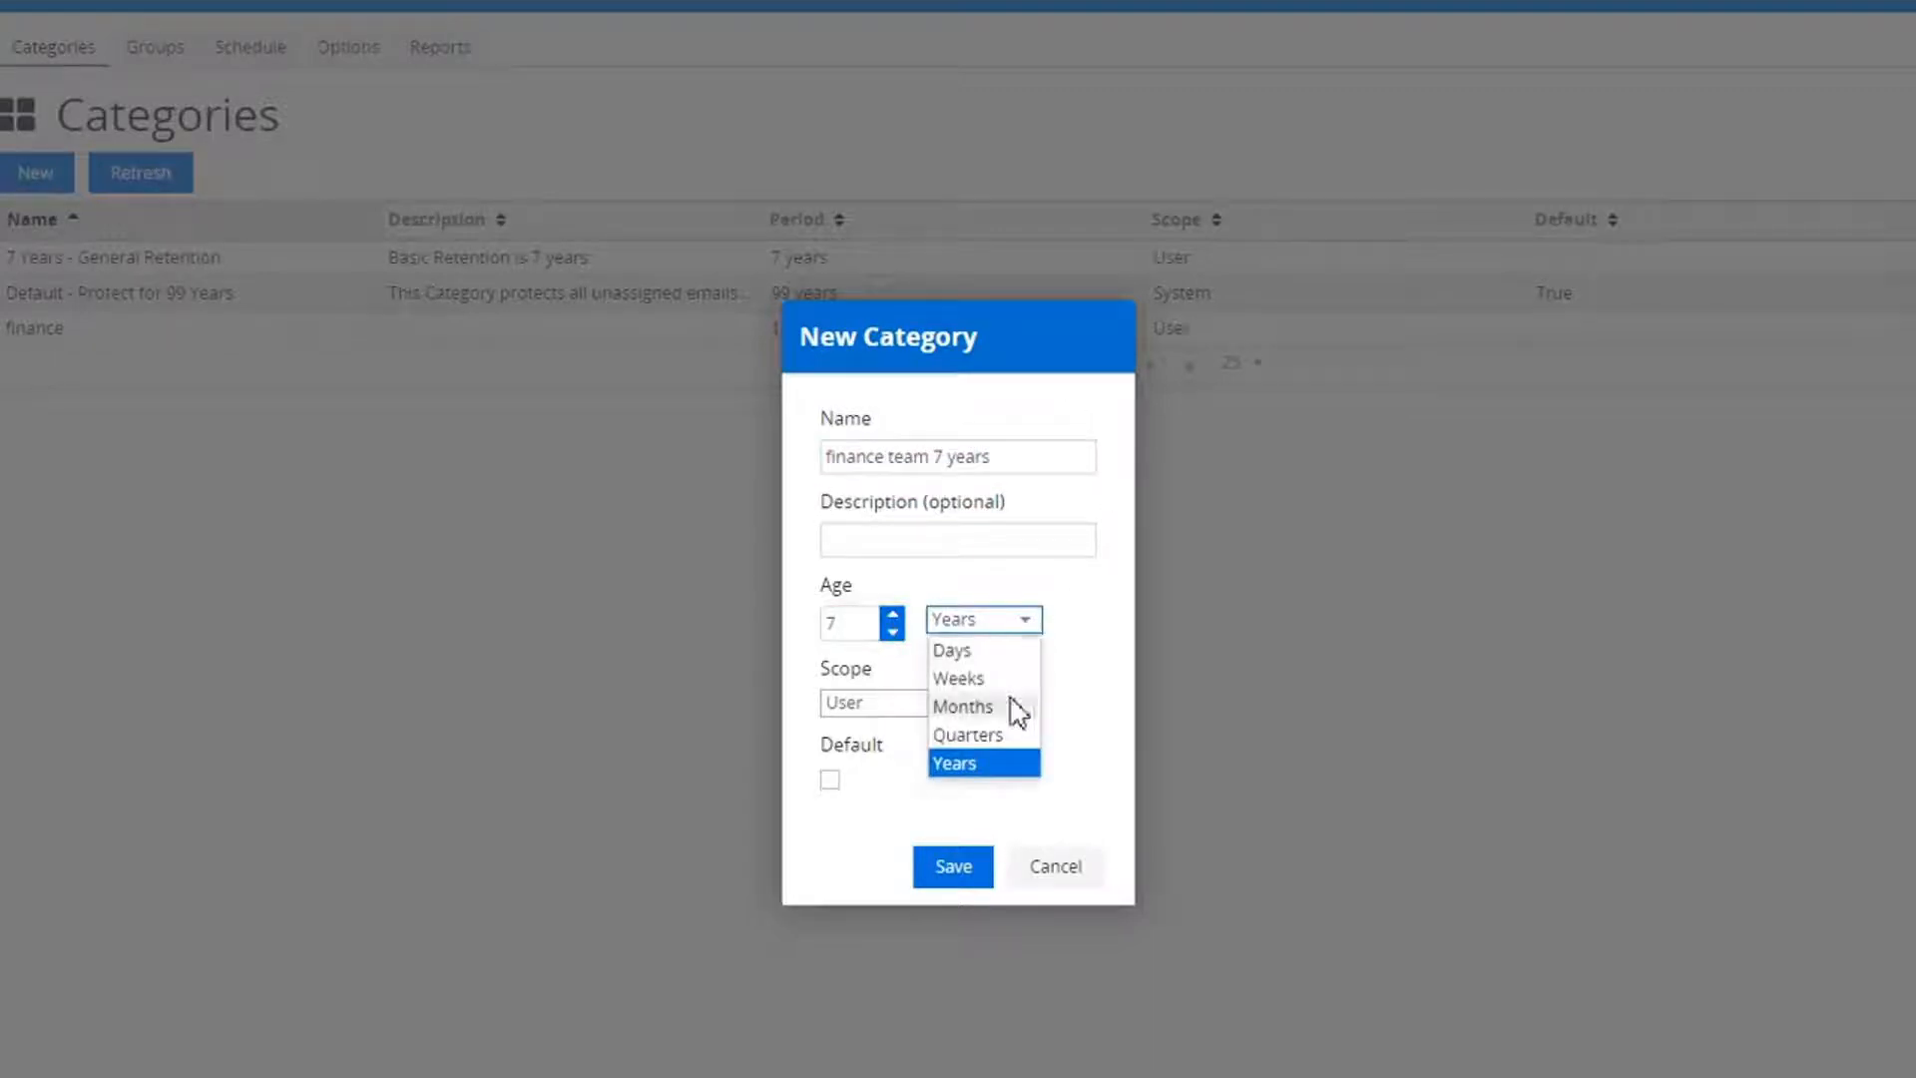
click(1055, 662)
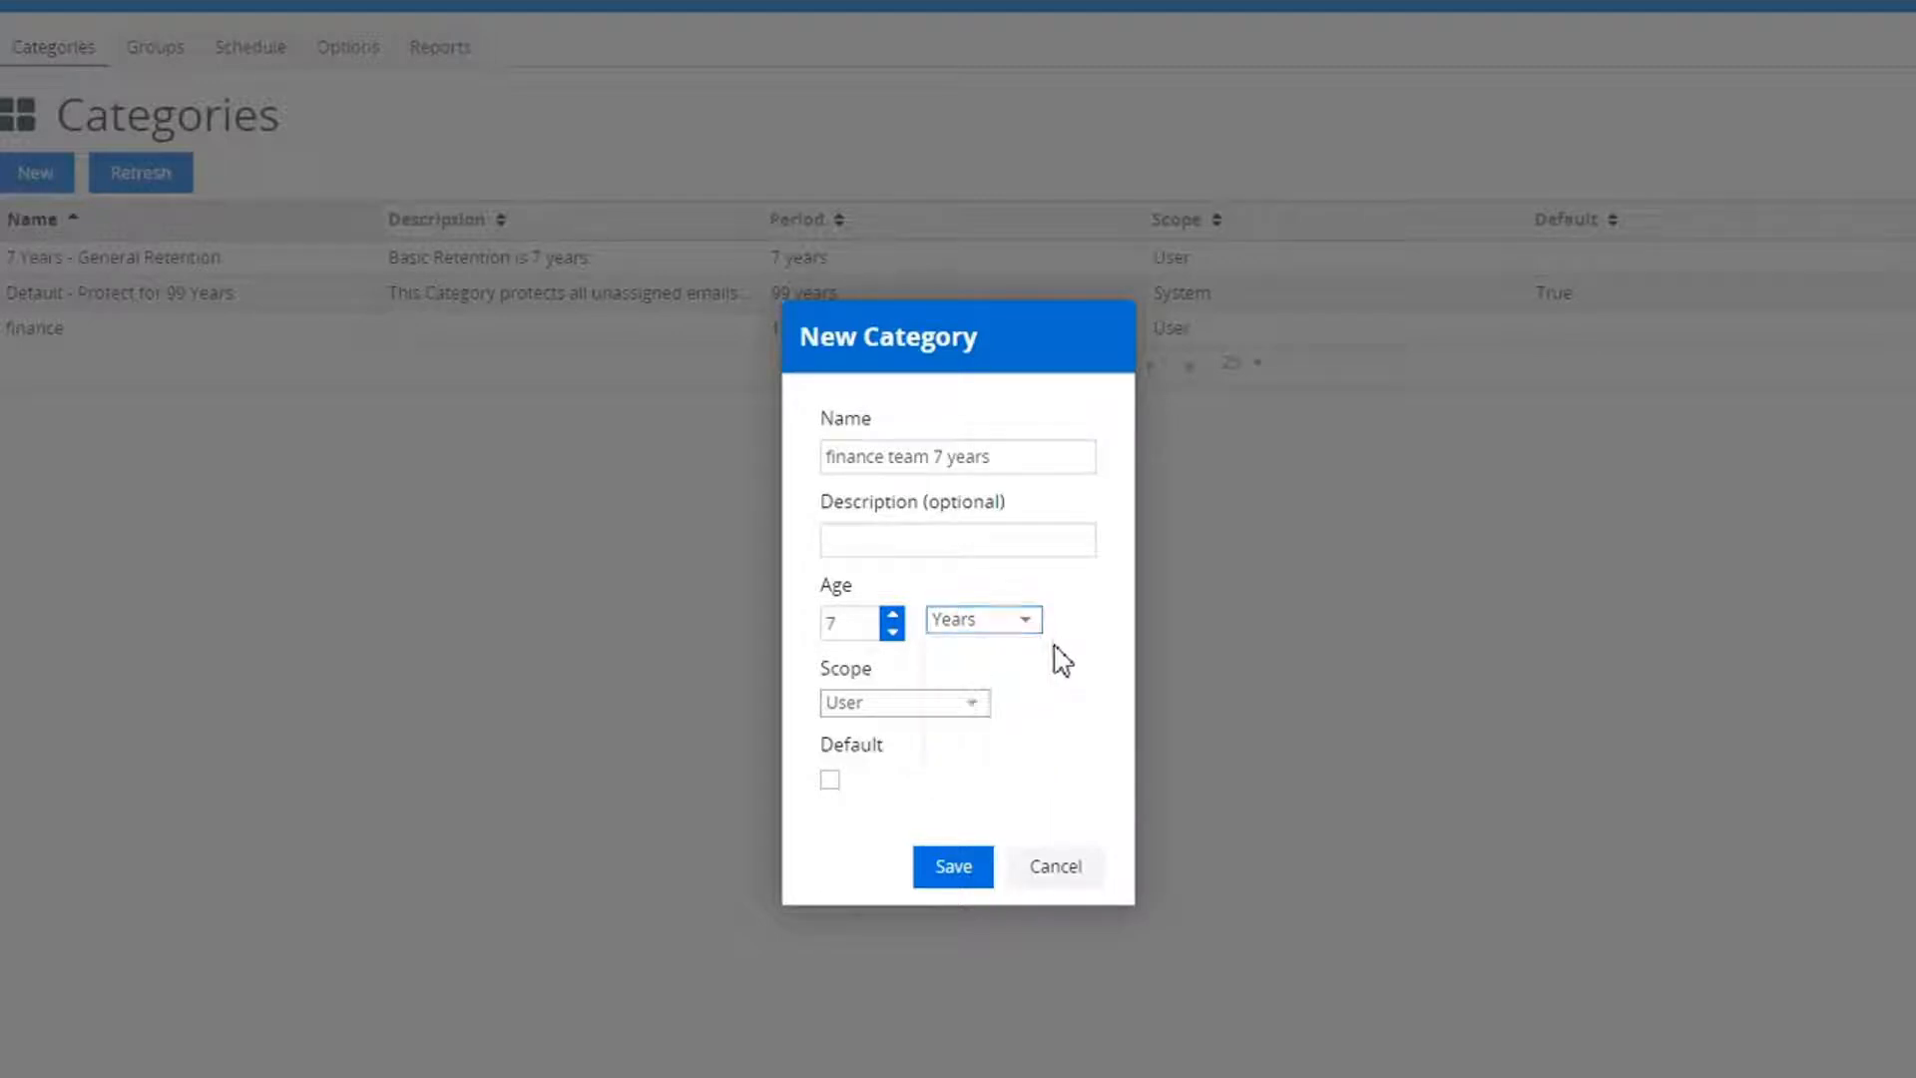
- Set the new category's scope to User and save it without making it the default
click(976, 709)
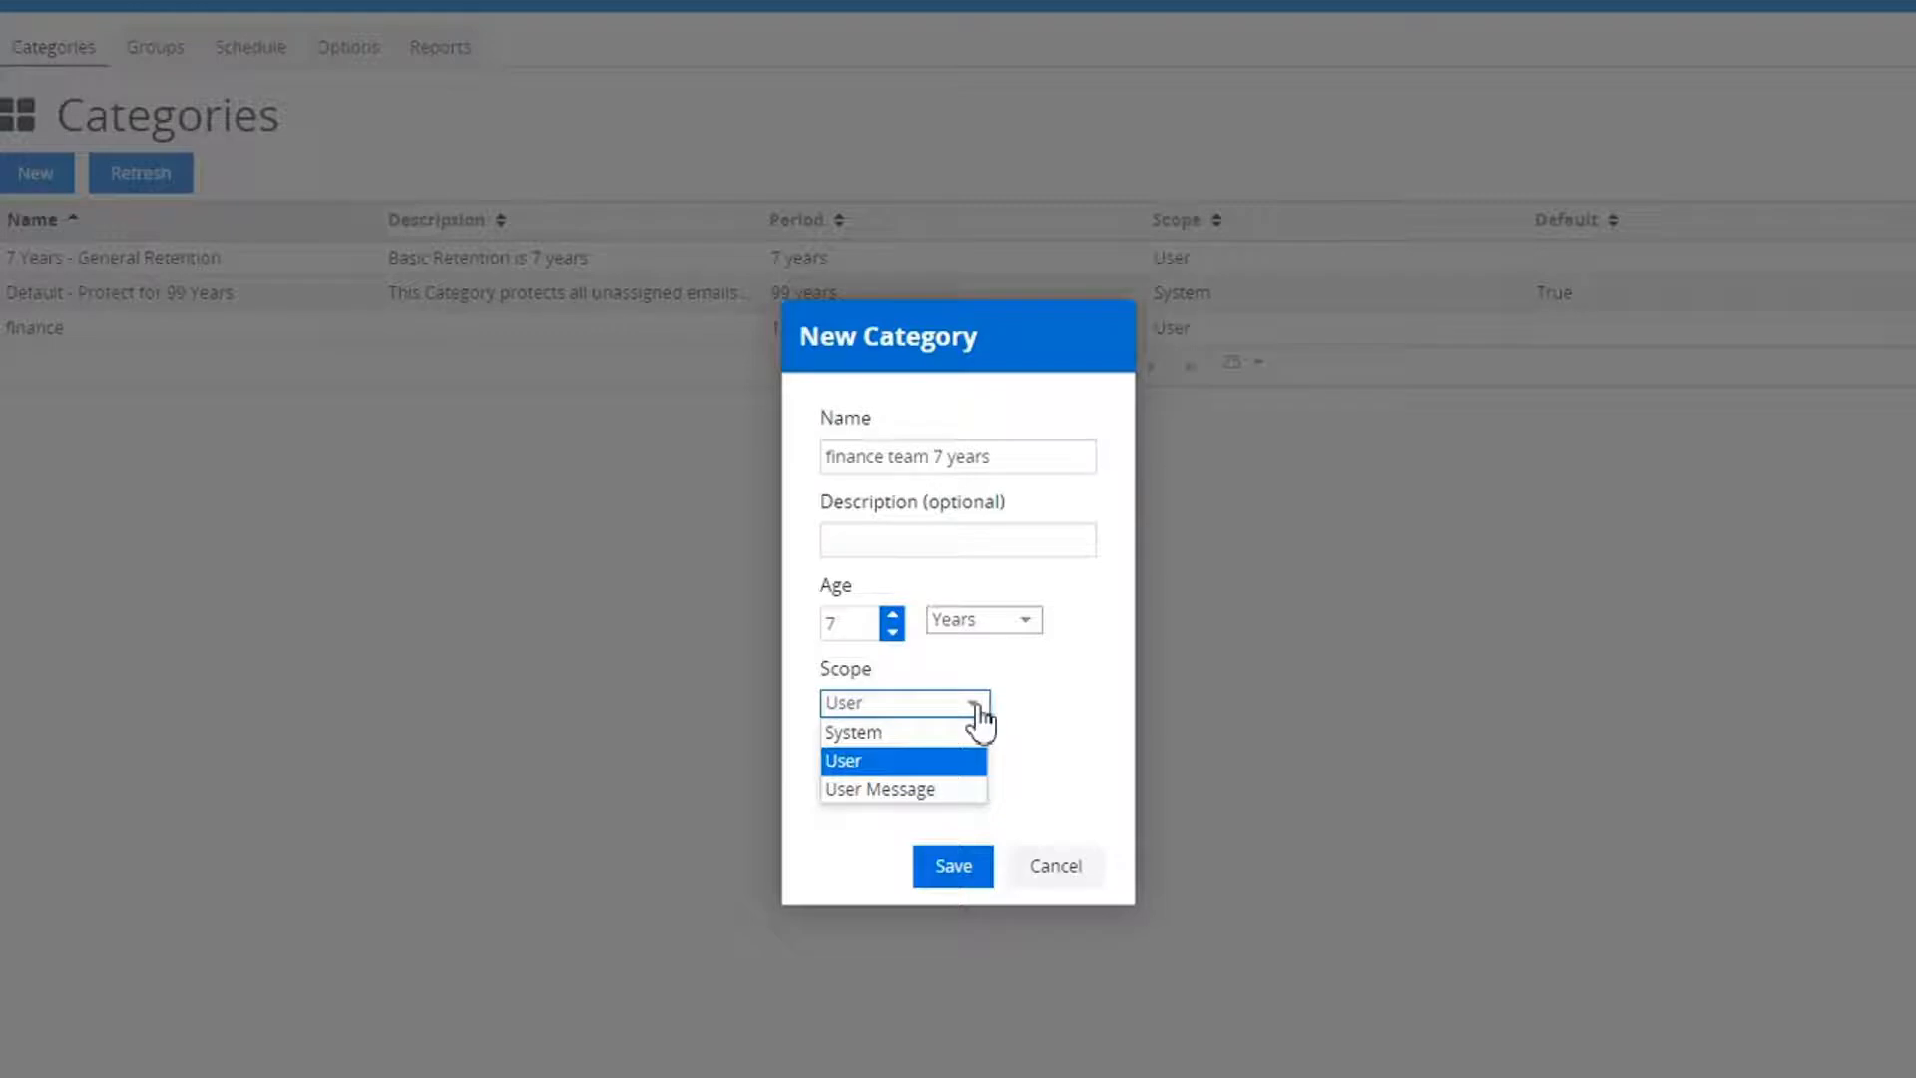
click(899, 773)
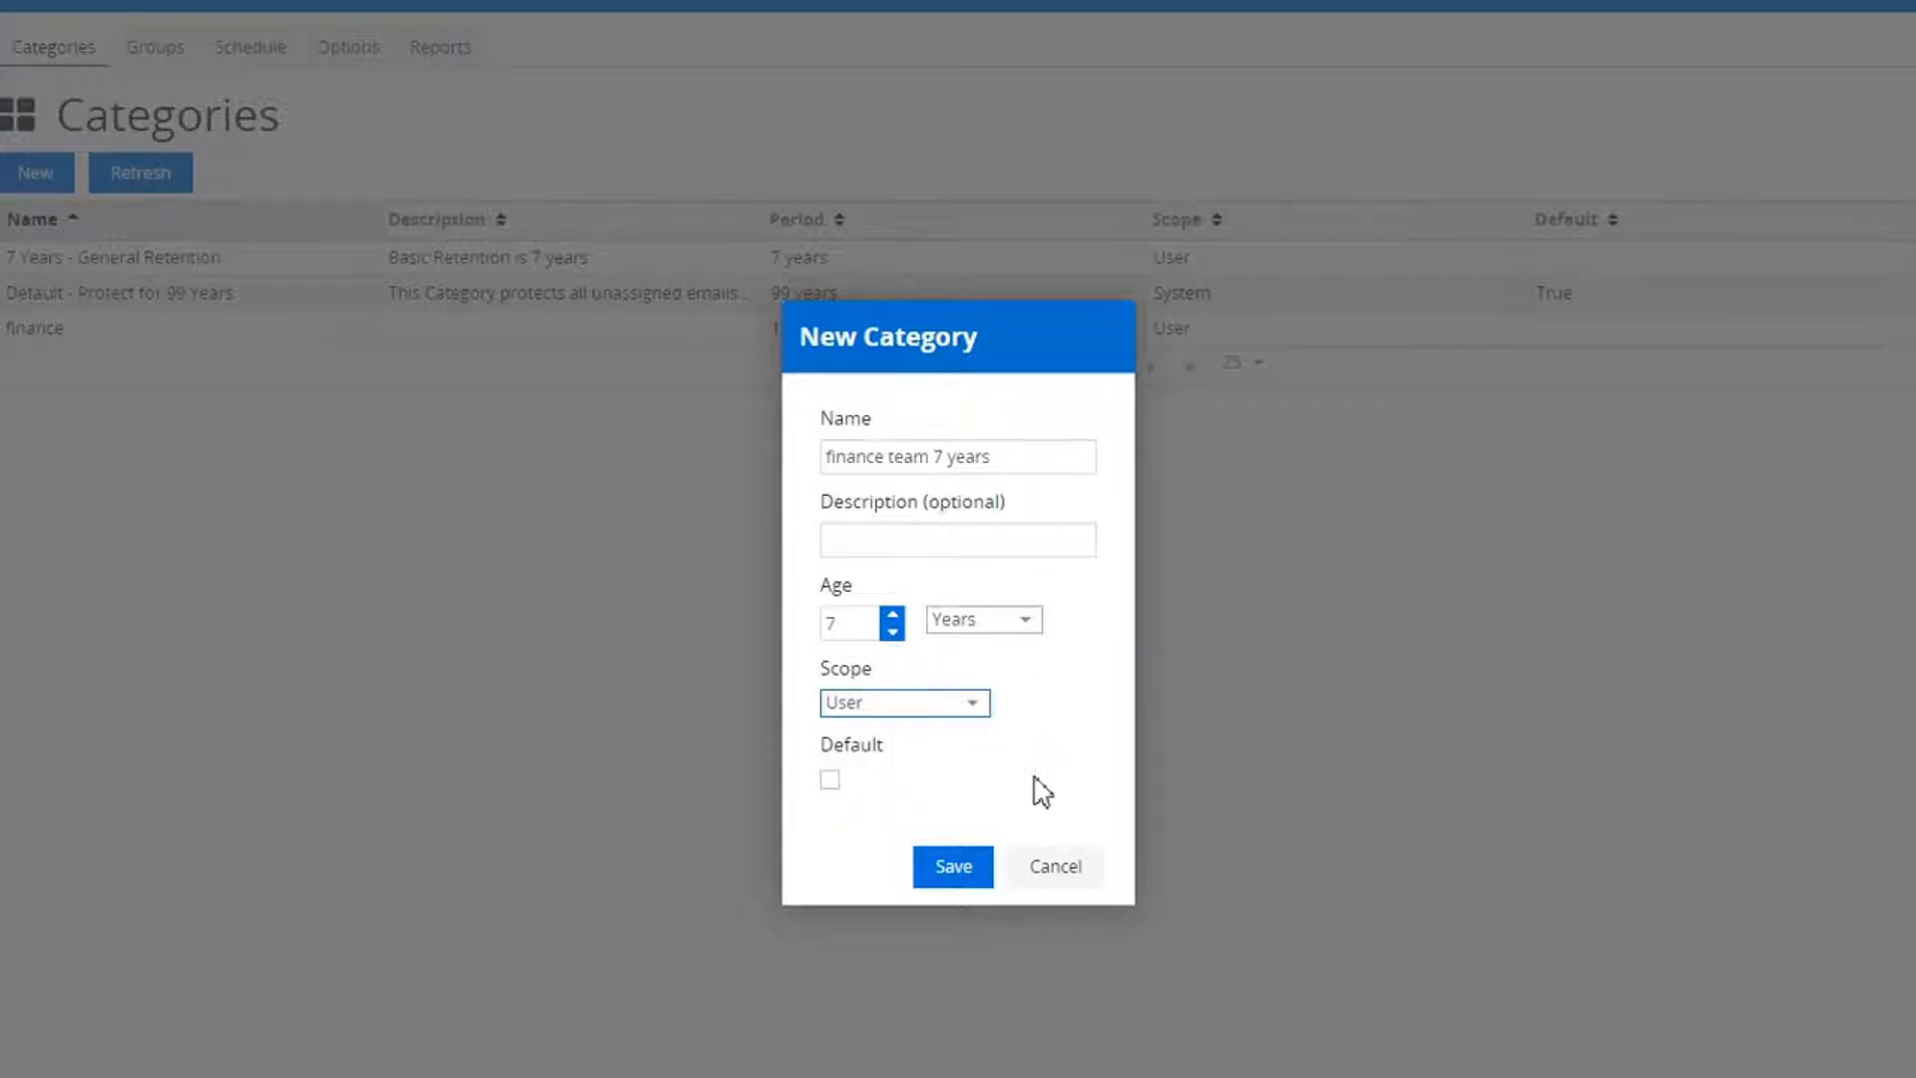
click(957, 868)
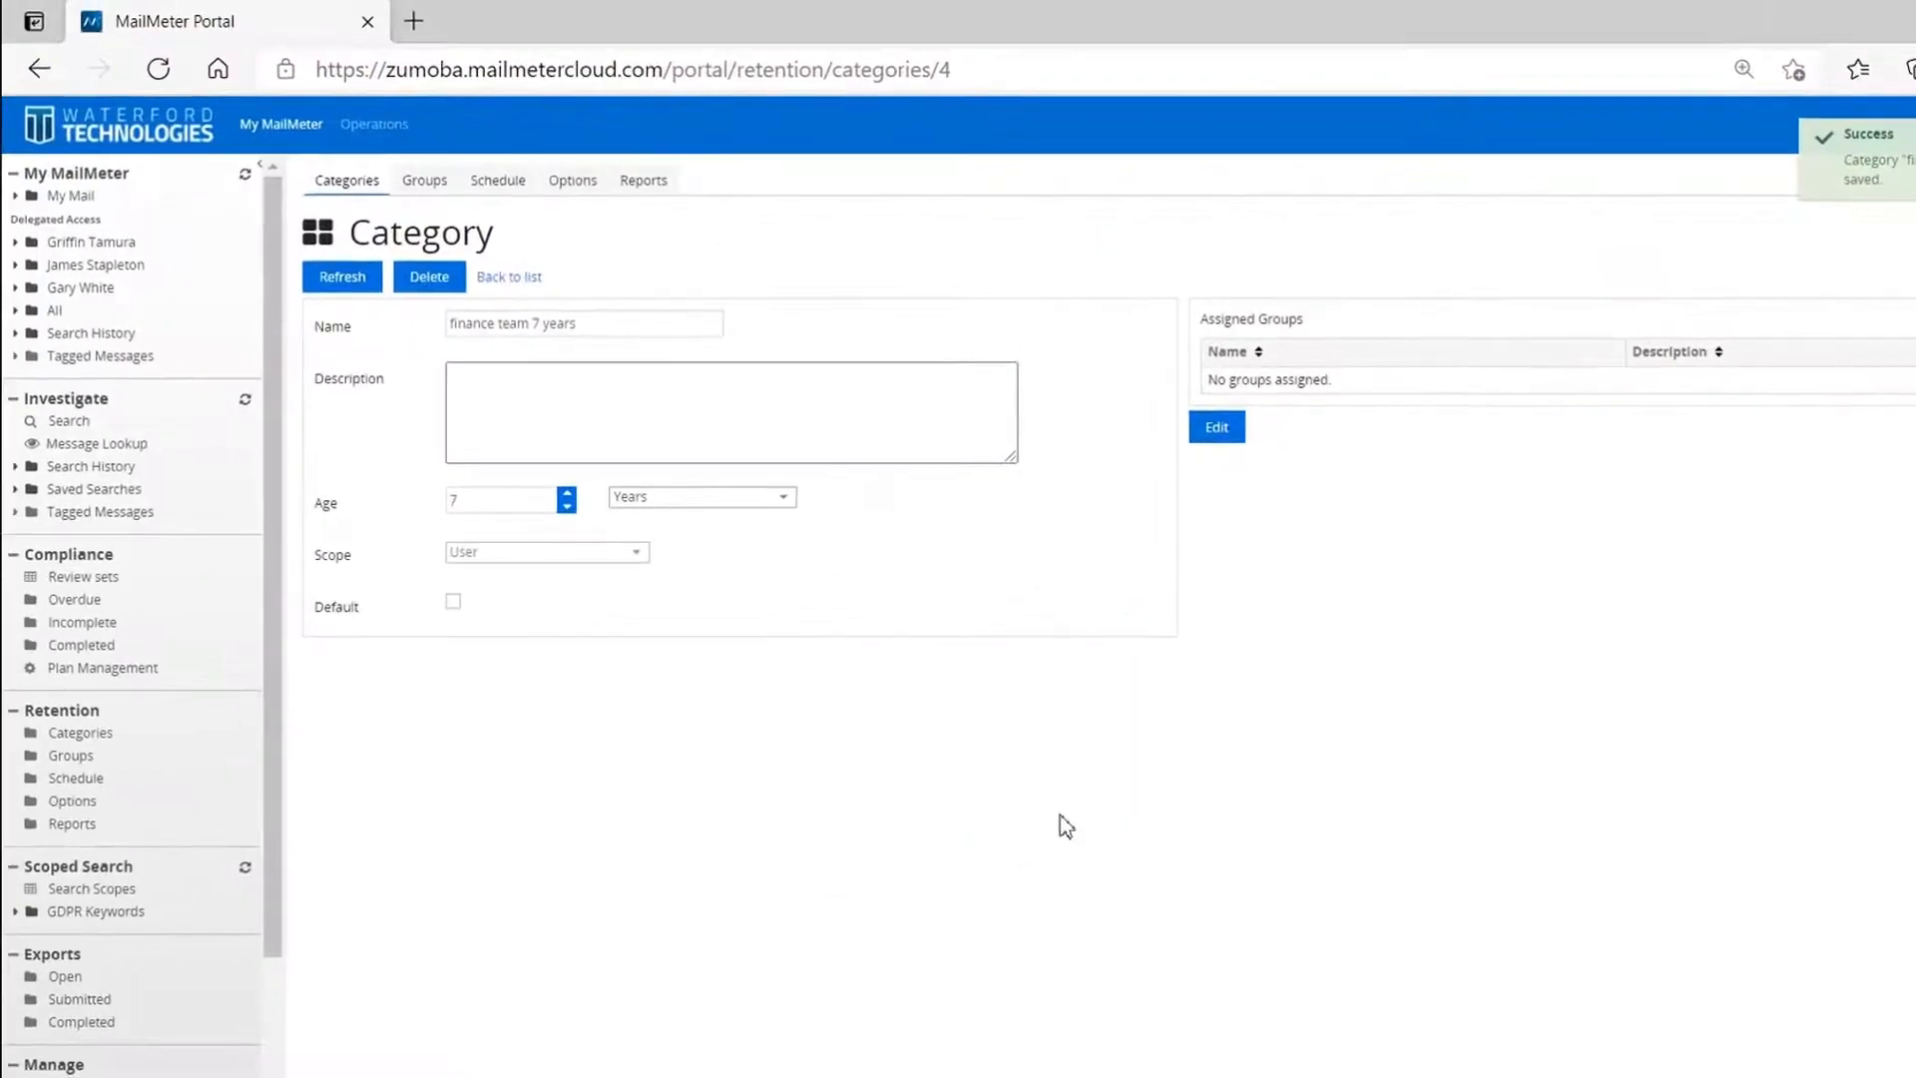
- Create and save a new retention group named "finance" without a description
click(423, 184)
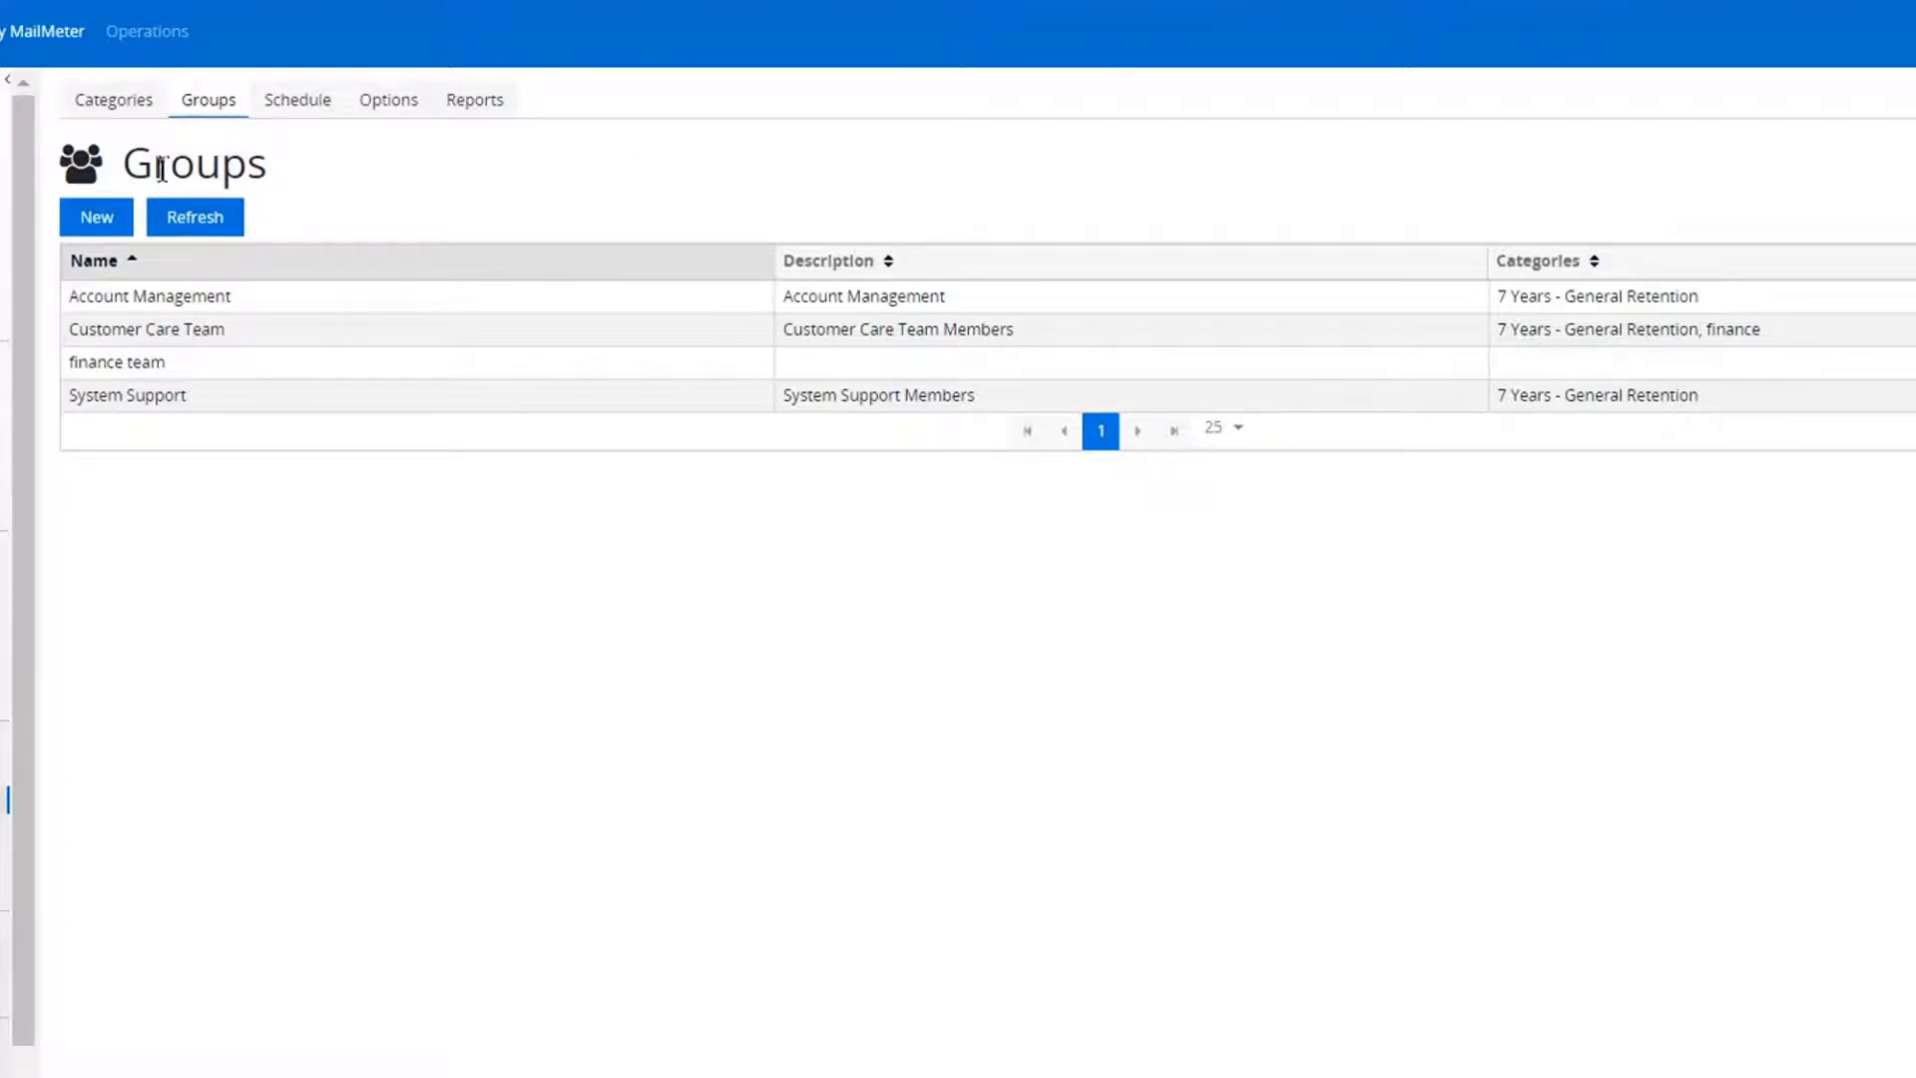
click(97, 217)
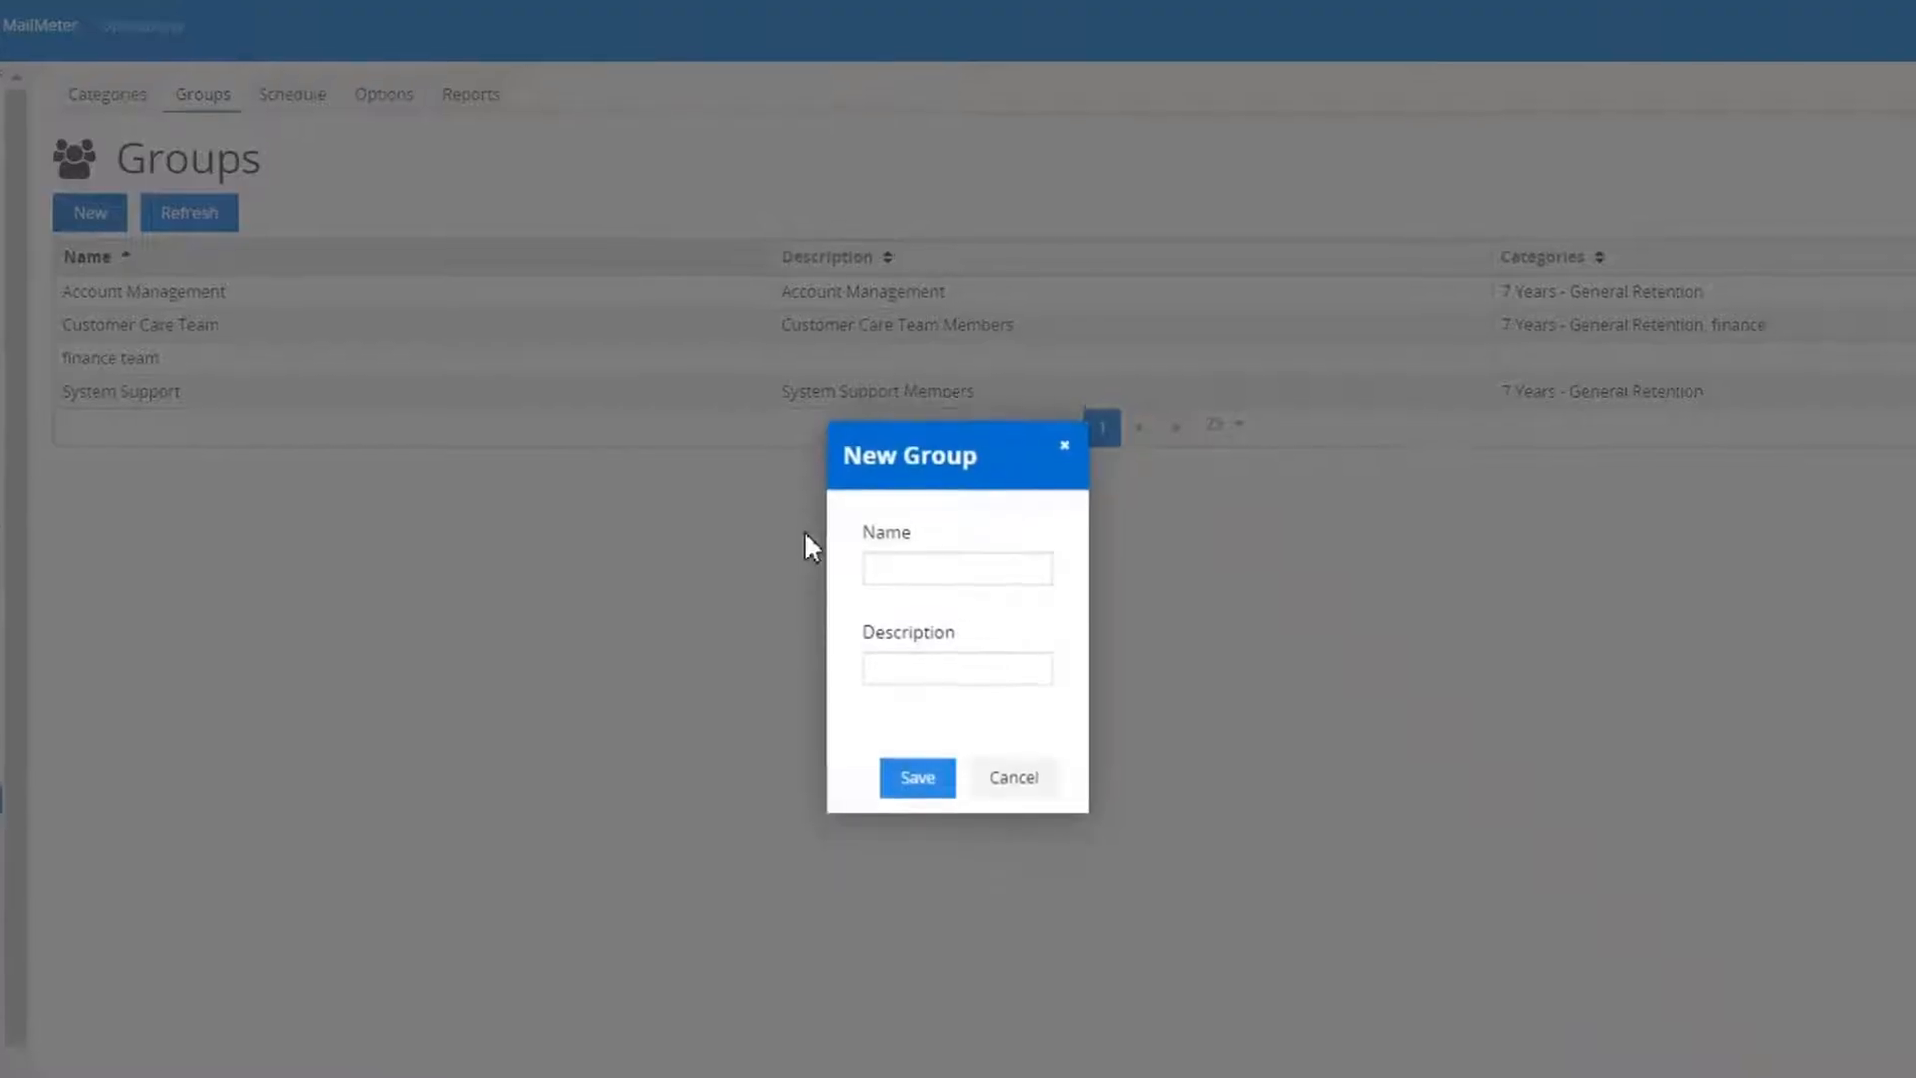
click(946, 568)
text(finance)
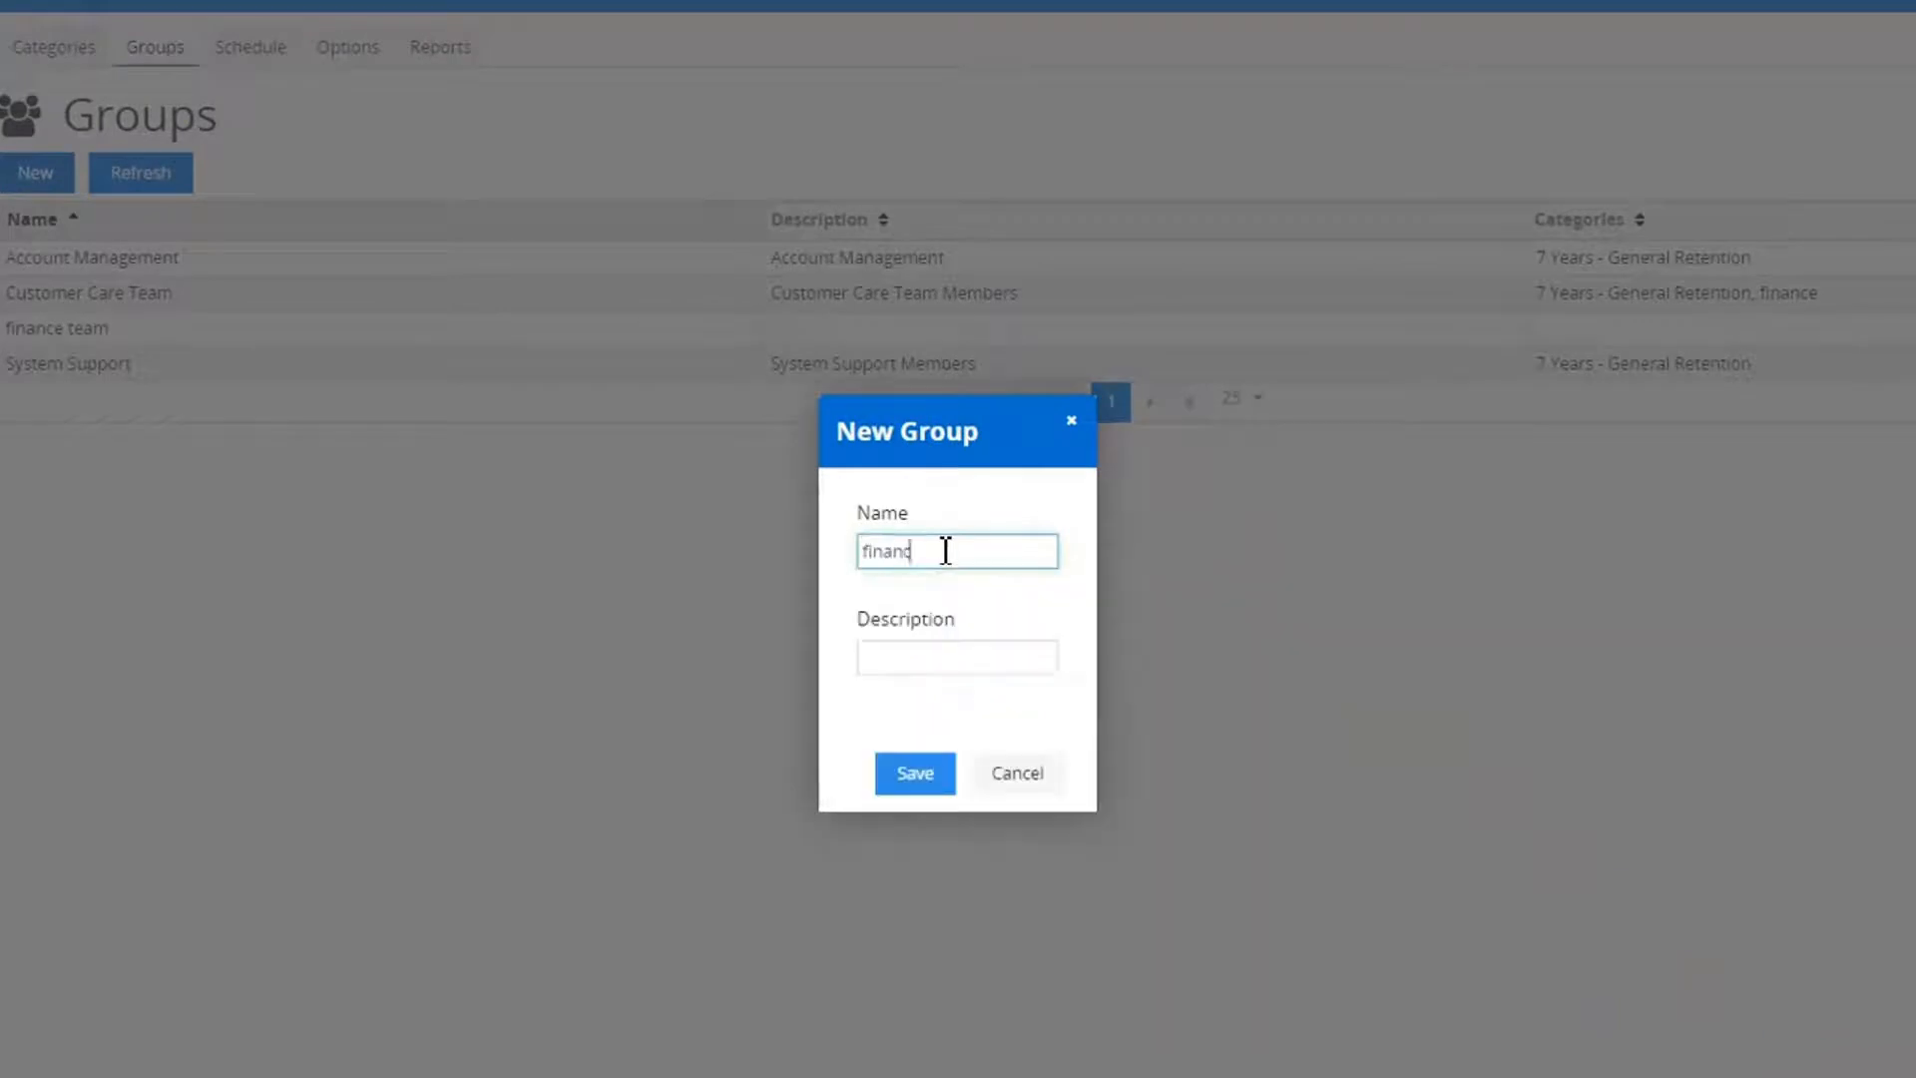
click(922, 791)
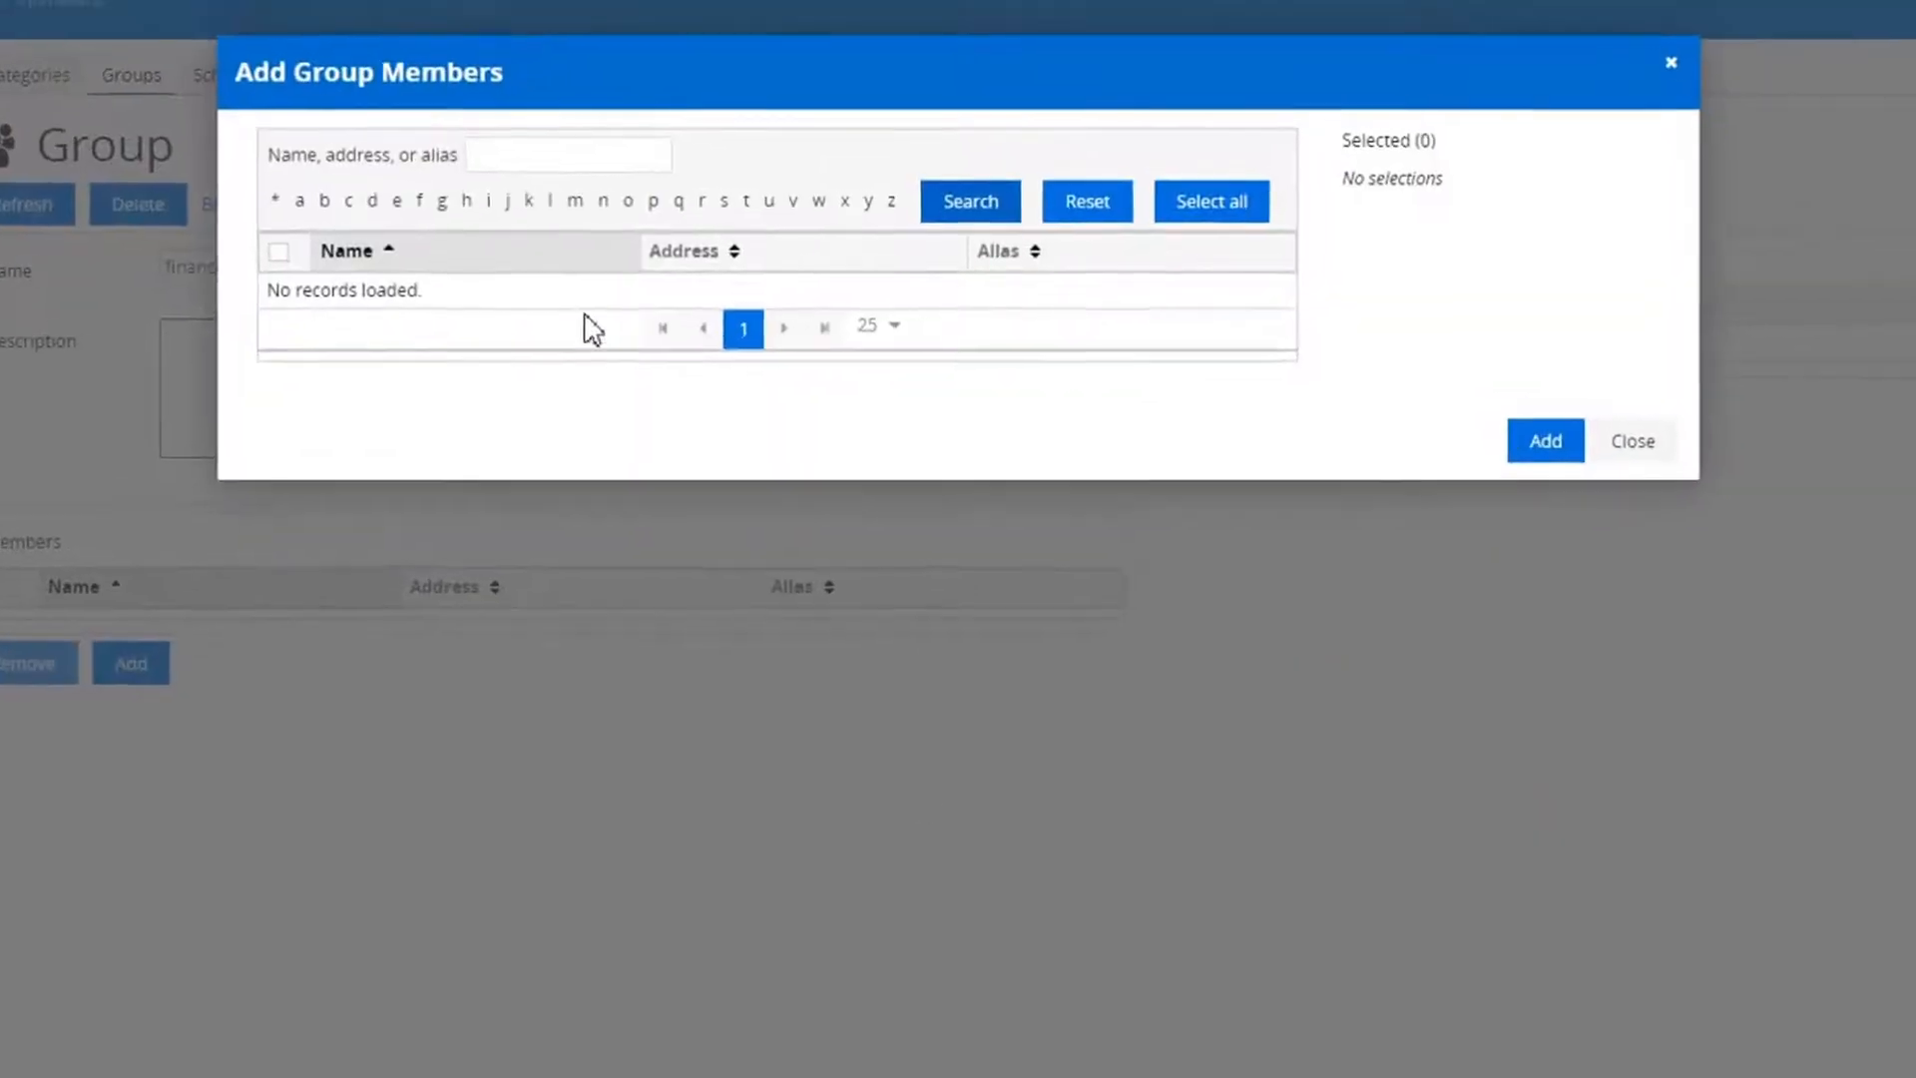
- Add two members to the finance group, the user listed under the letter M and the user listed under L
click(586, 169)
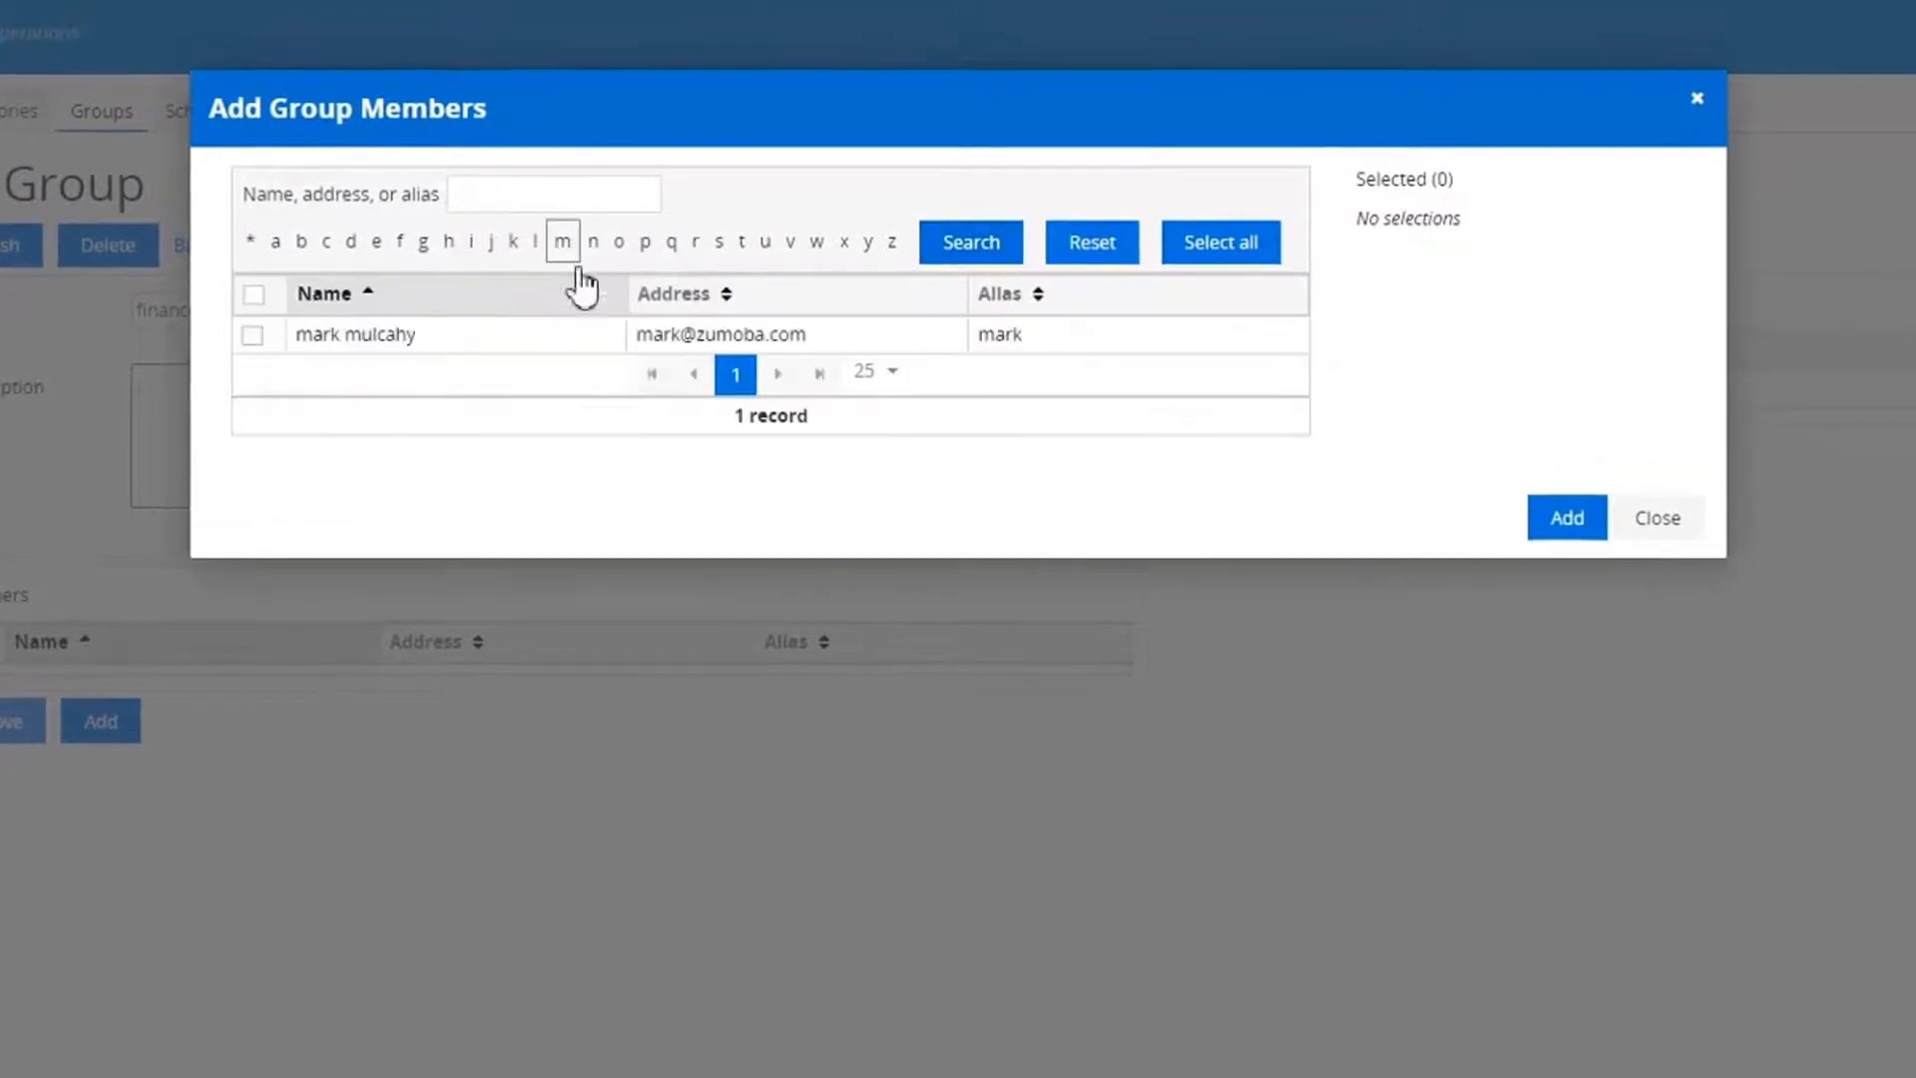
click(253, 335)
click(1595, 527)
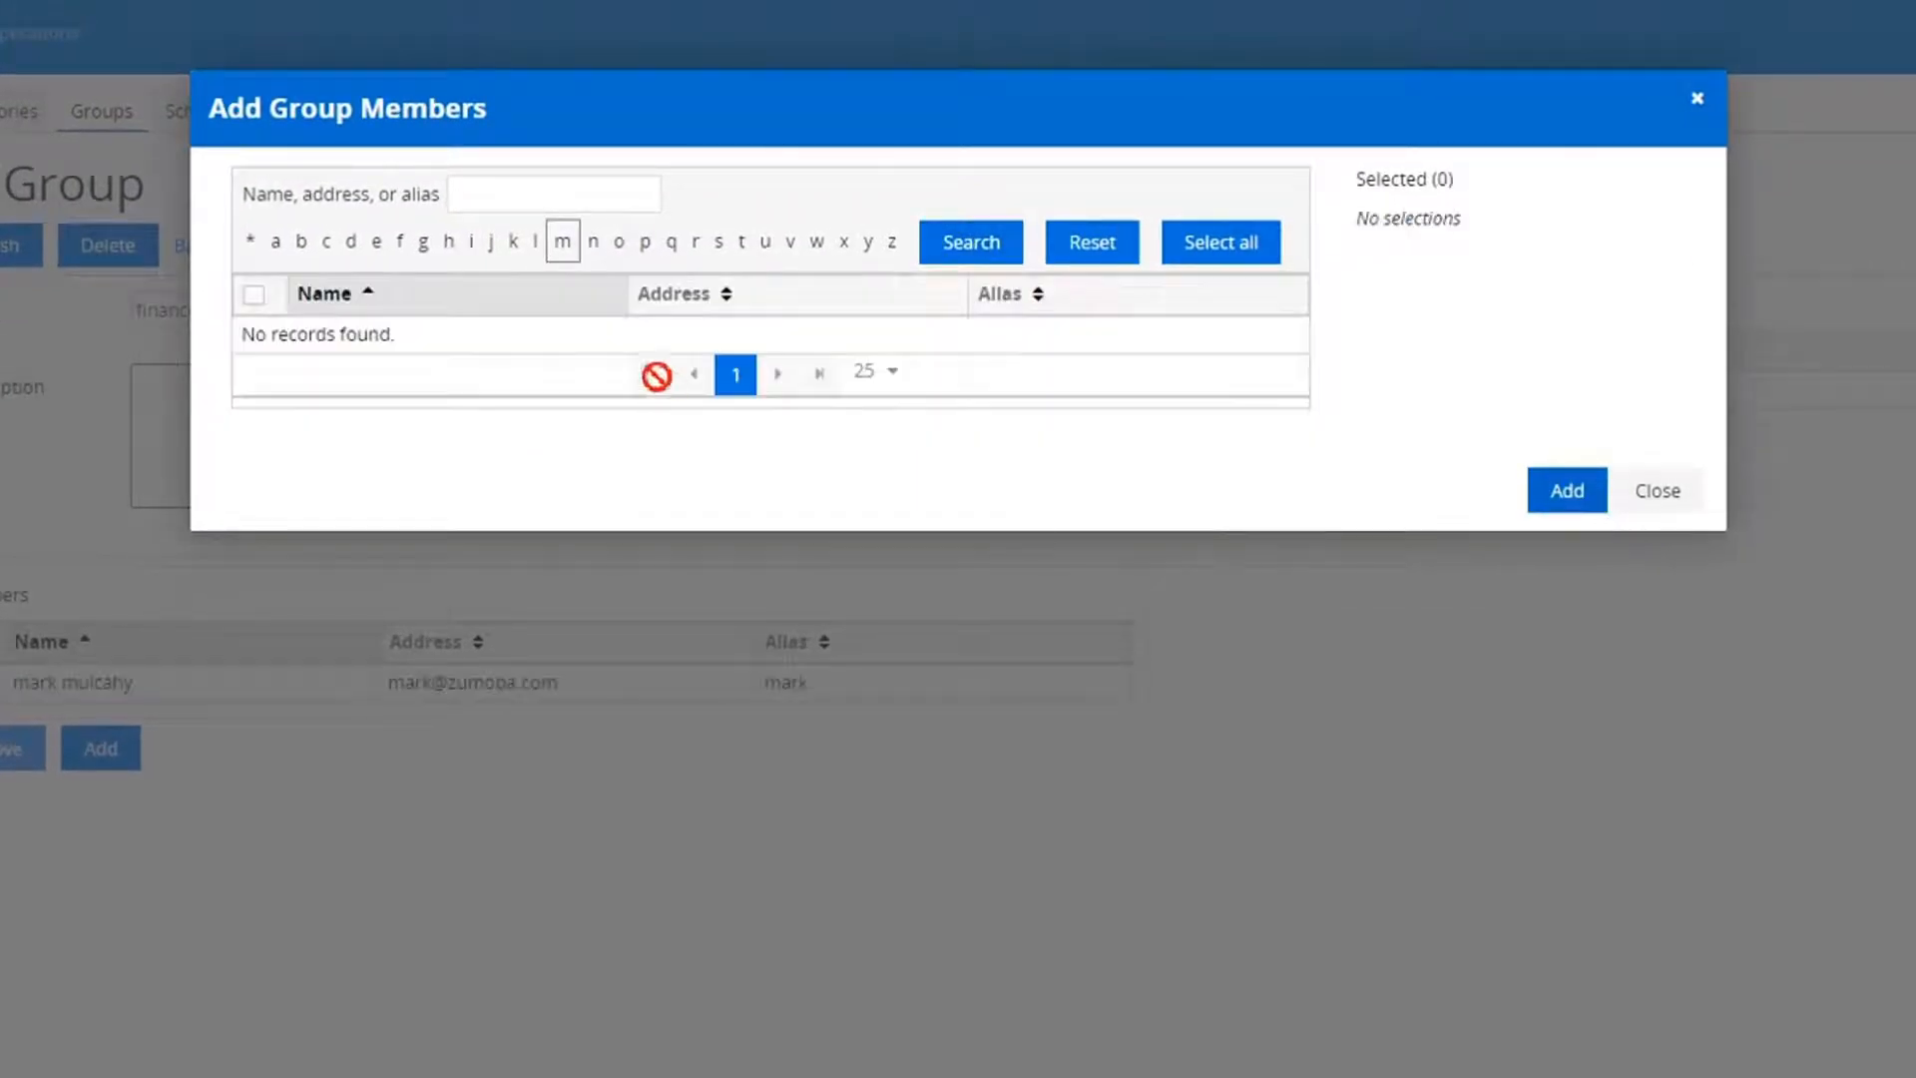
click(539, 241)
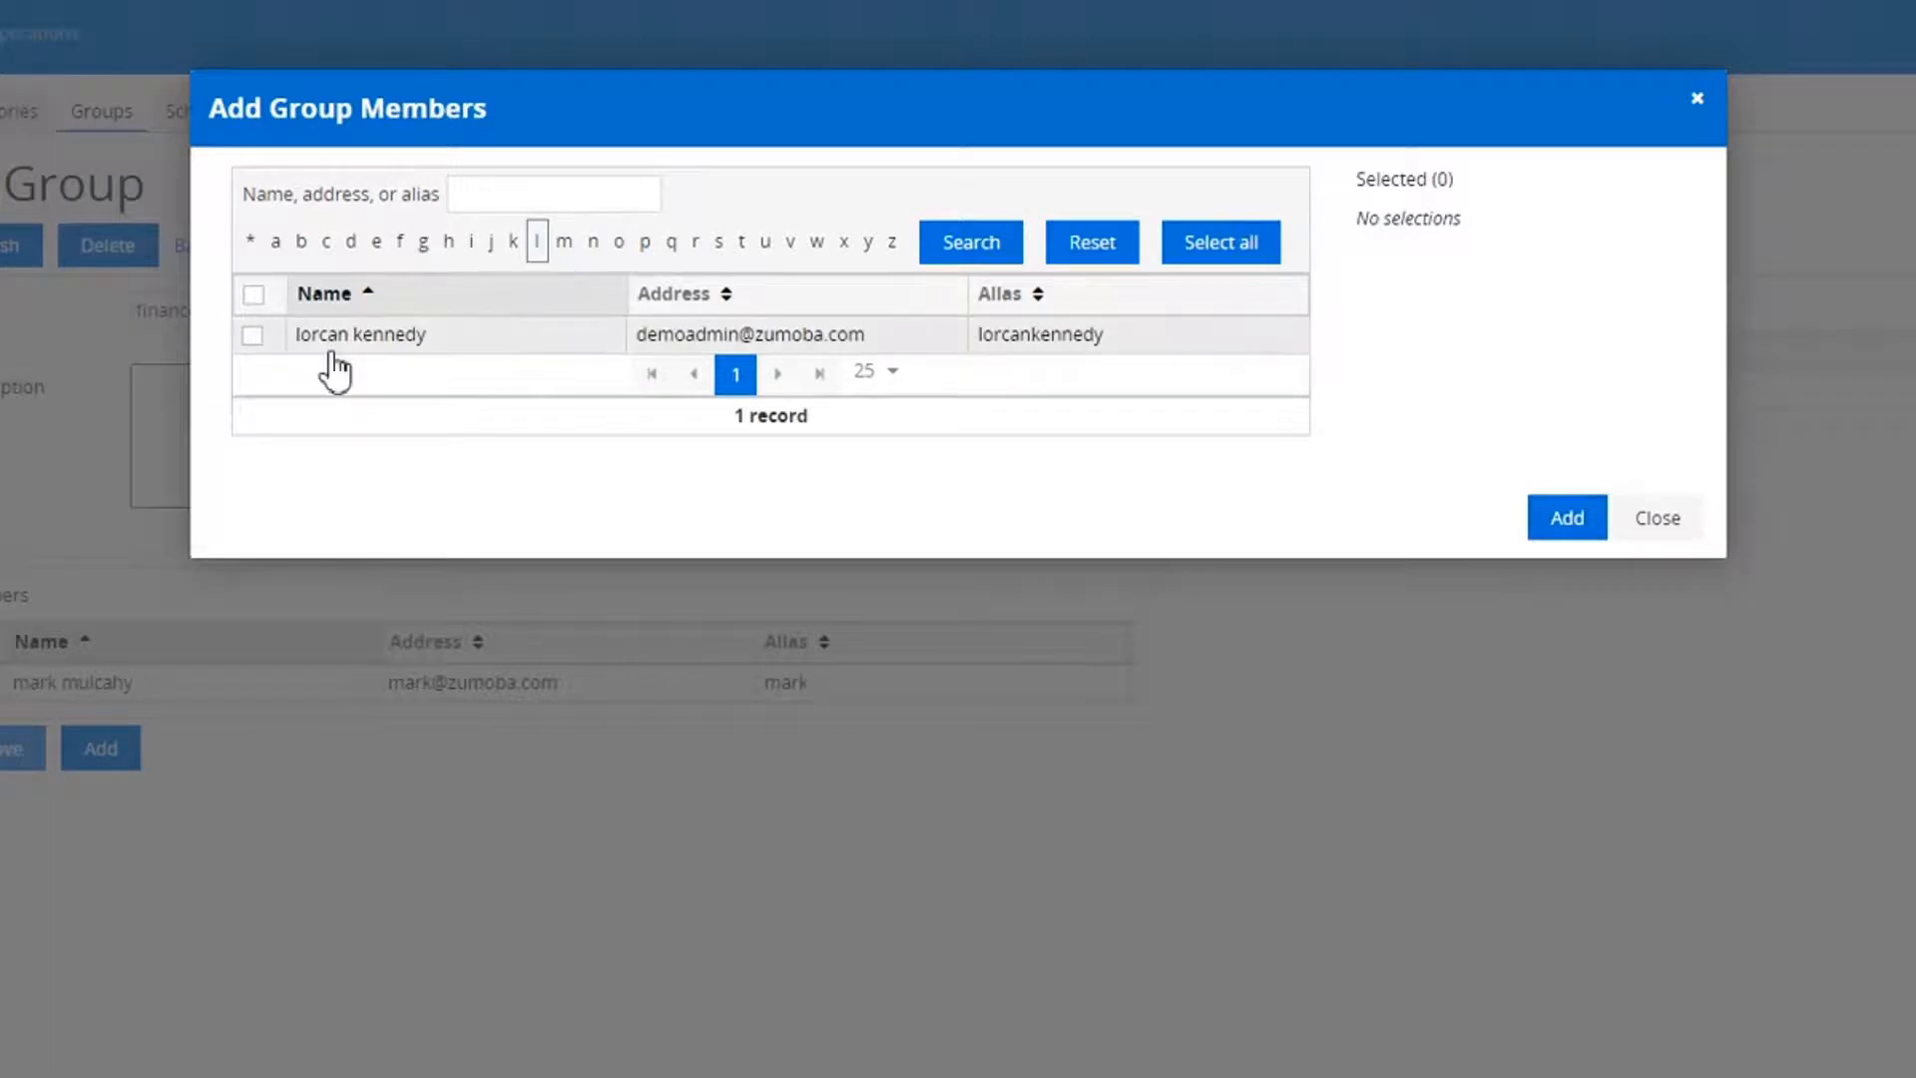
click(252, 335)
click(1547, 529)
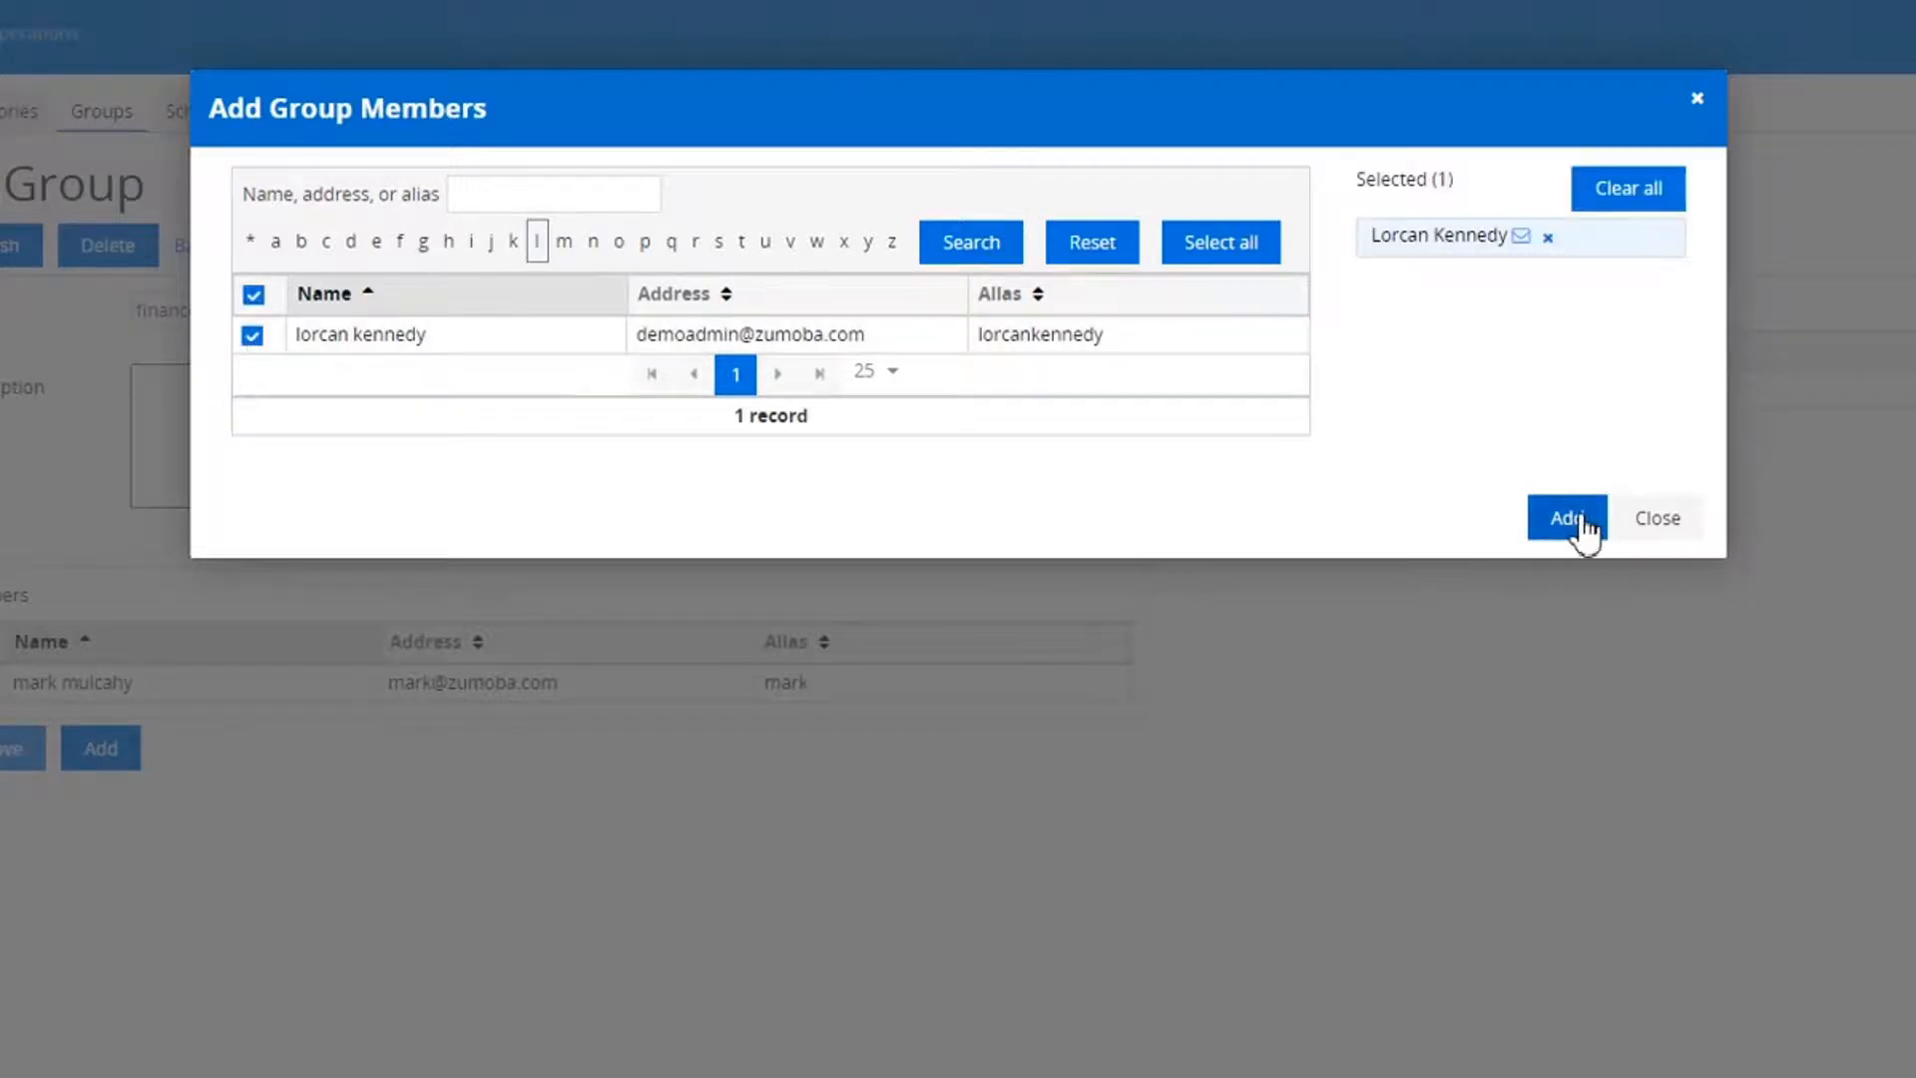
click(1637, 519)
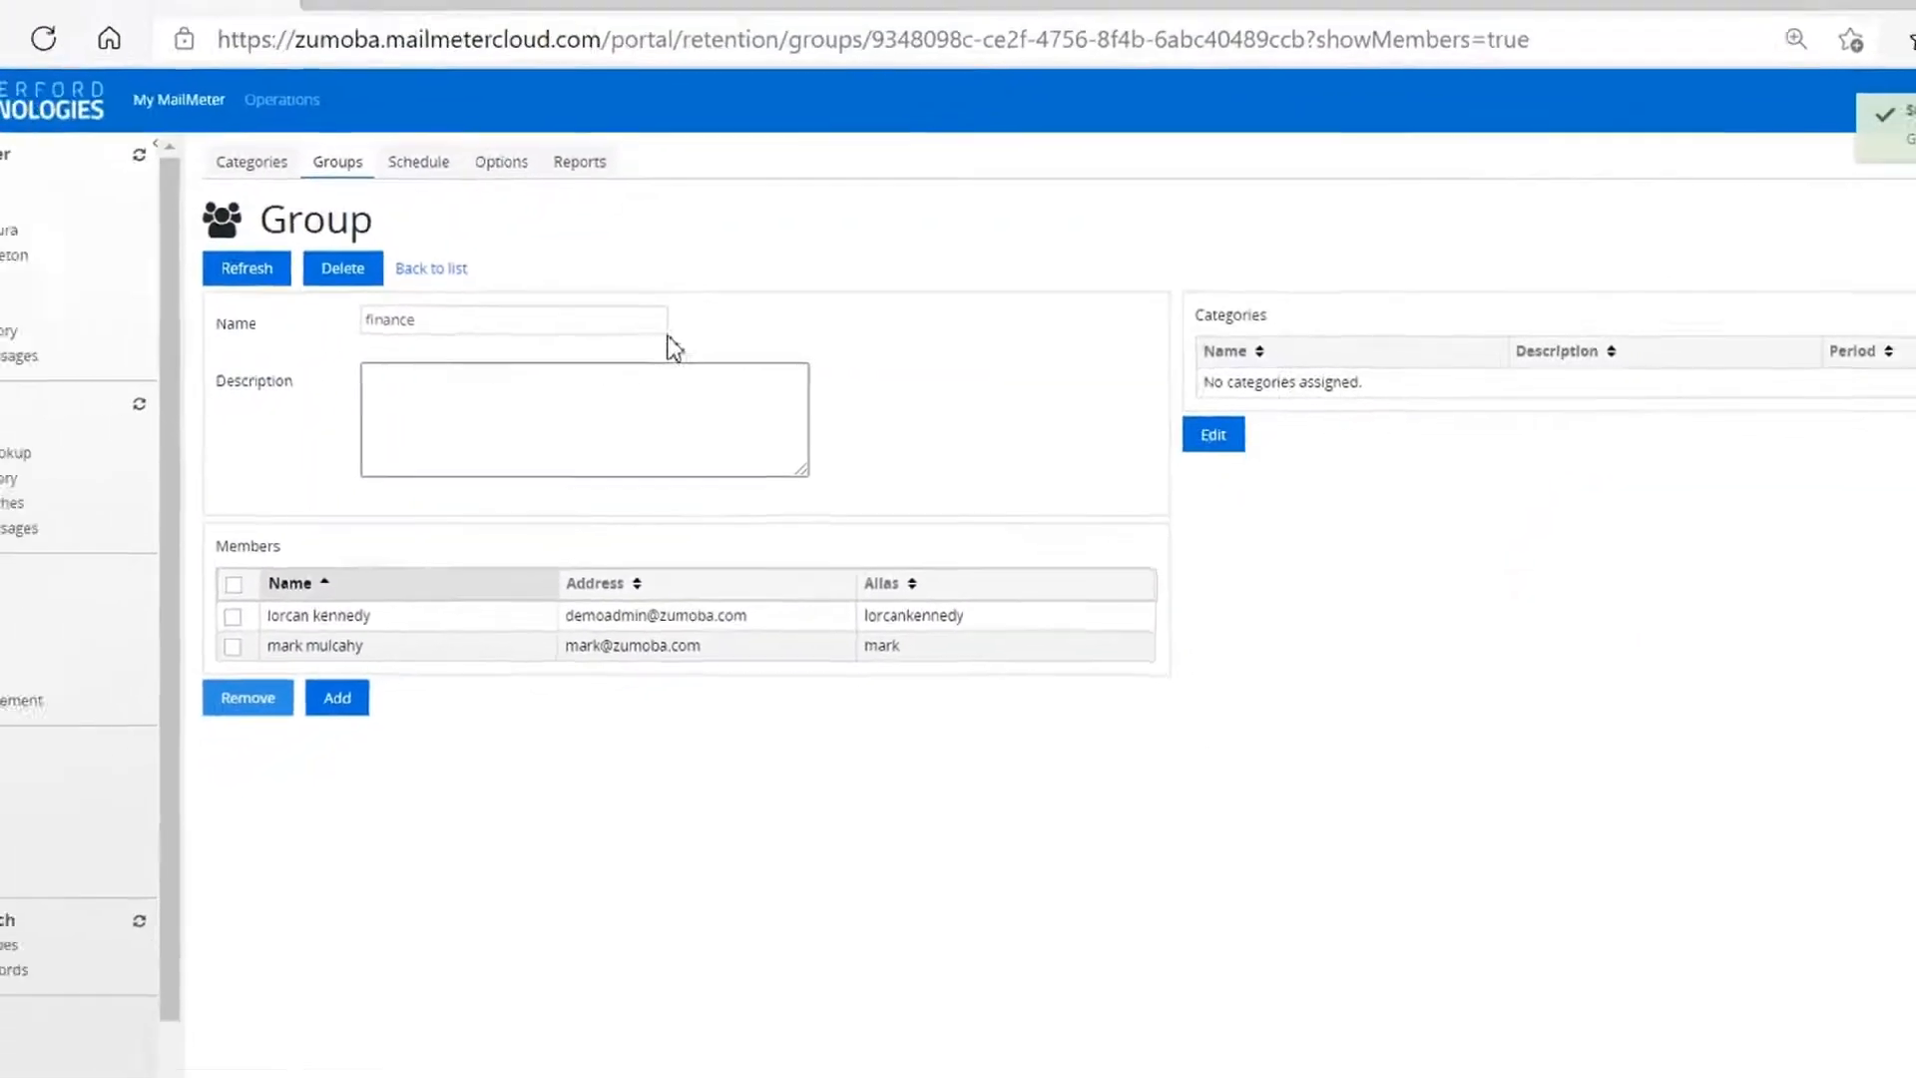
click(107, 784)
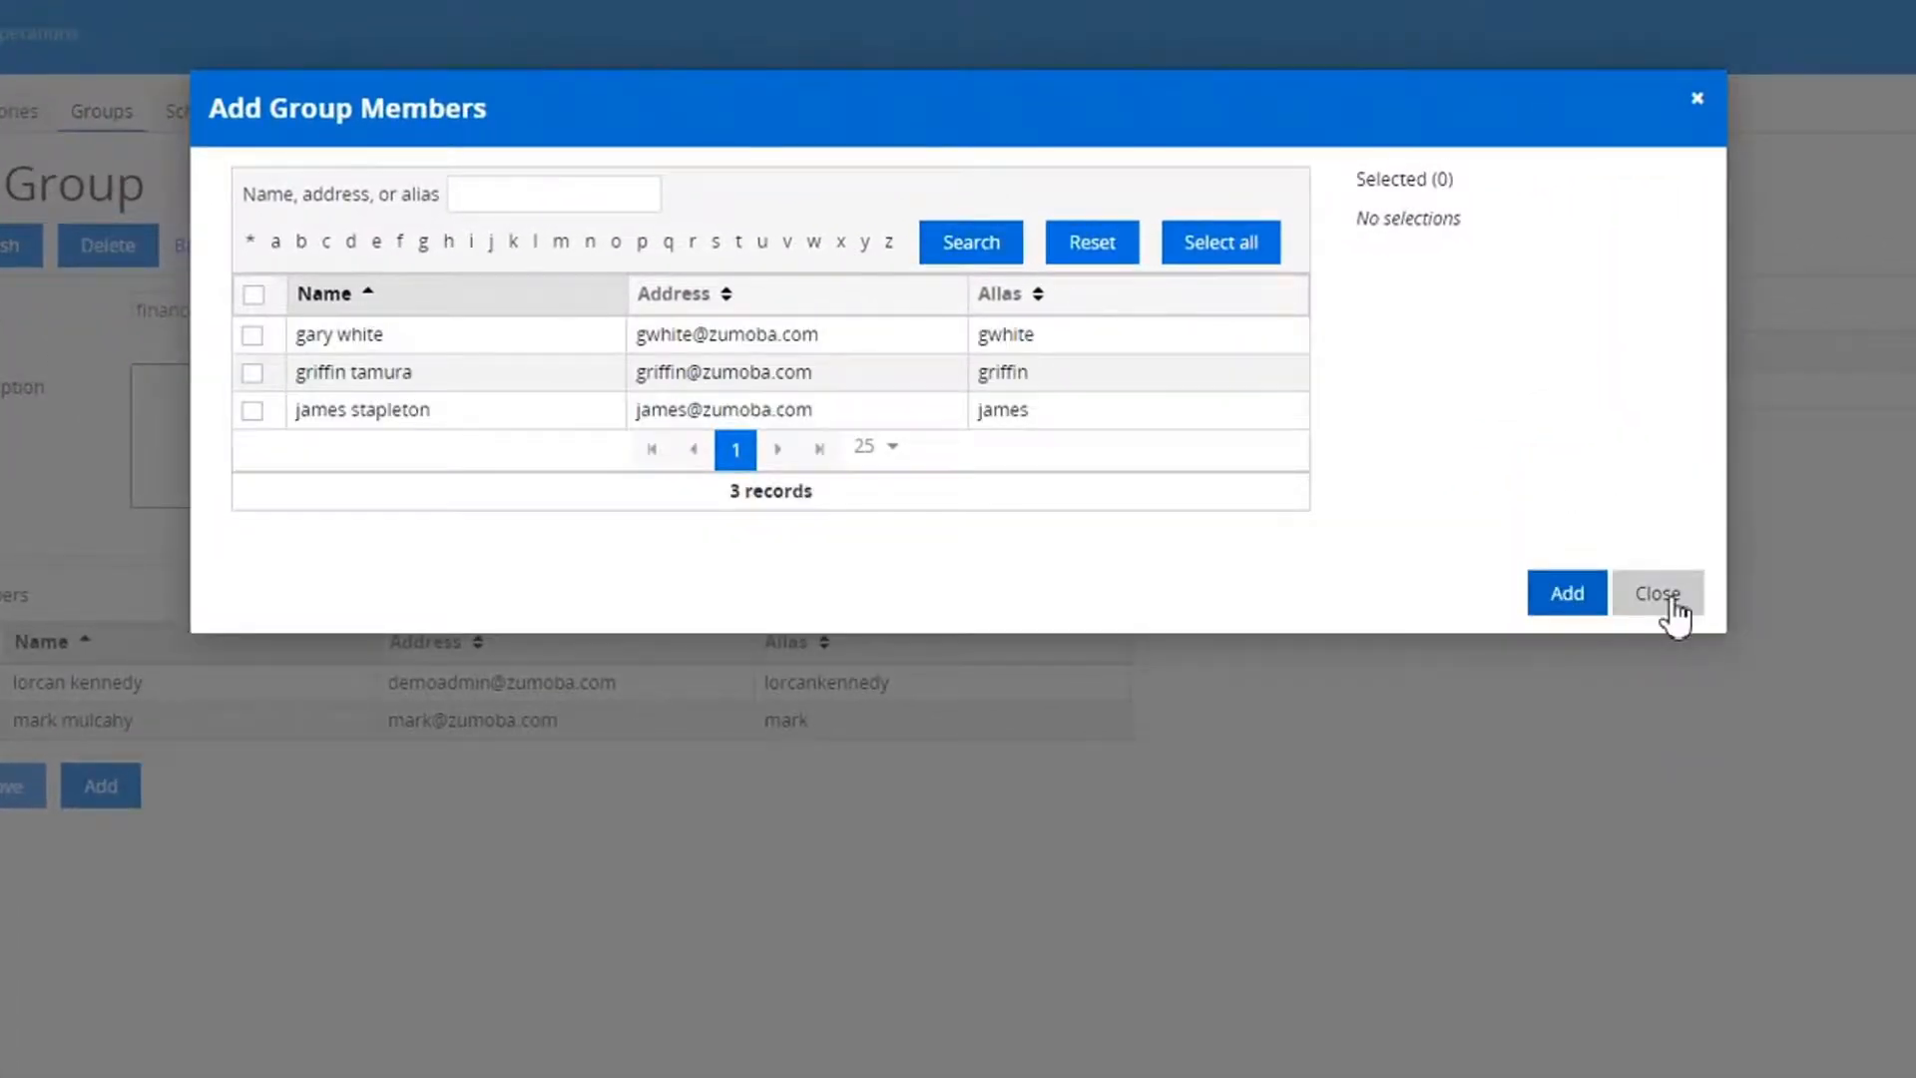
click(1673, 598)
- Open the finance group from the groups list and assign the "finance team 7 years" category to it
click(101, 111)
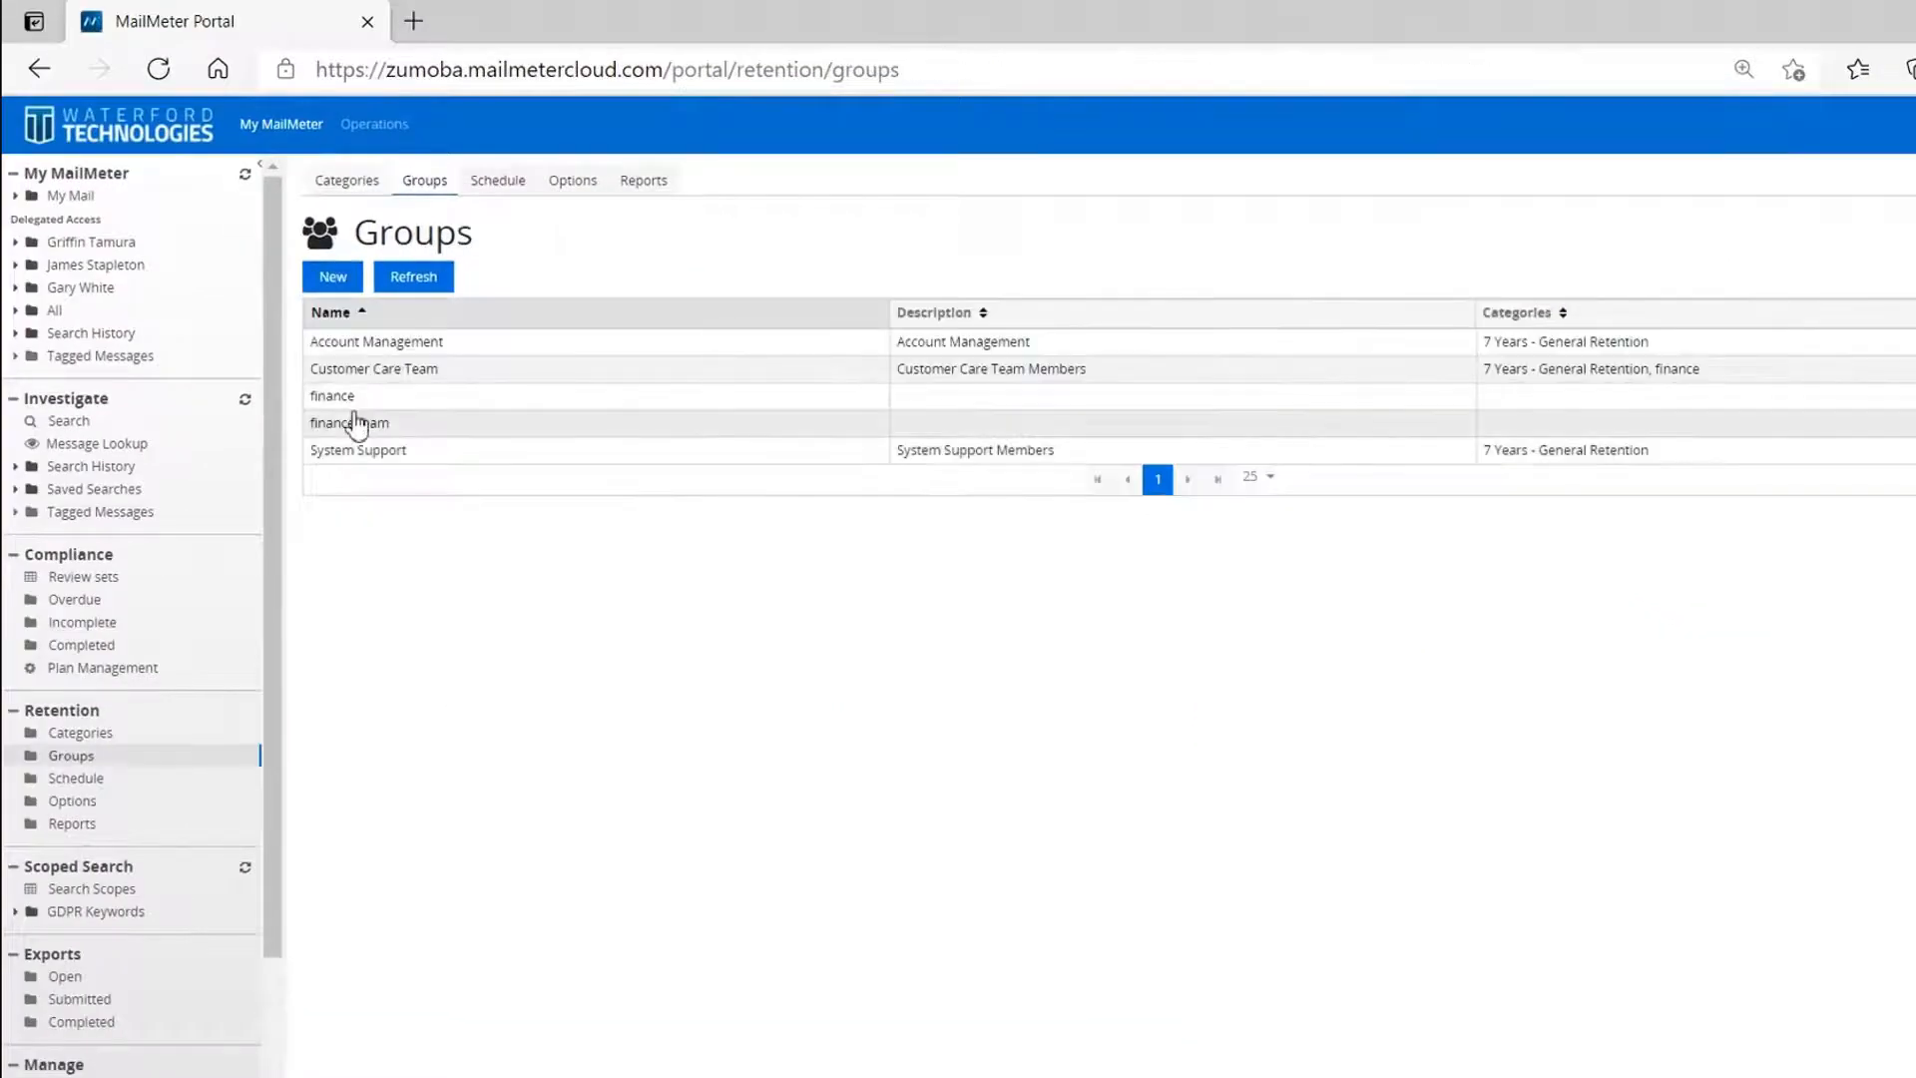
click(351, 403)
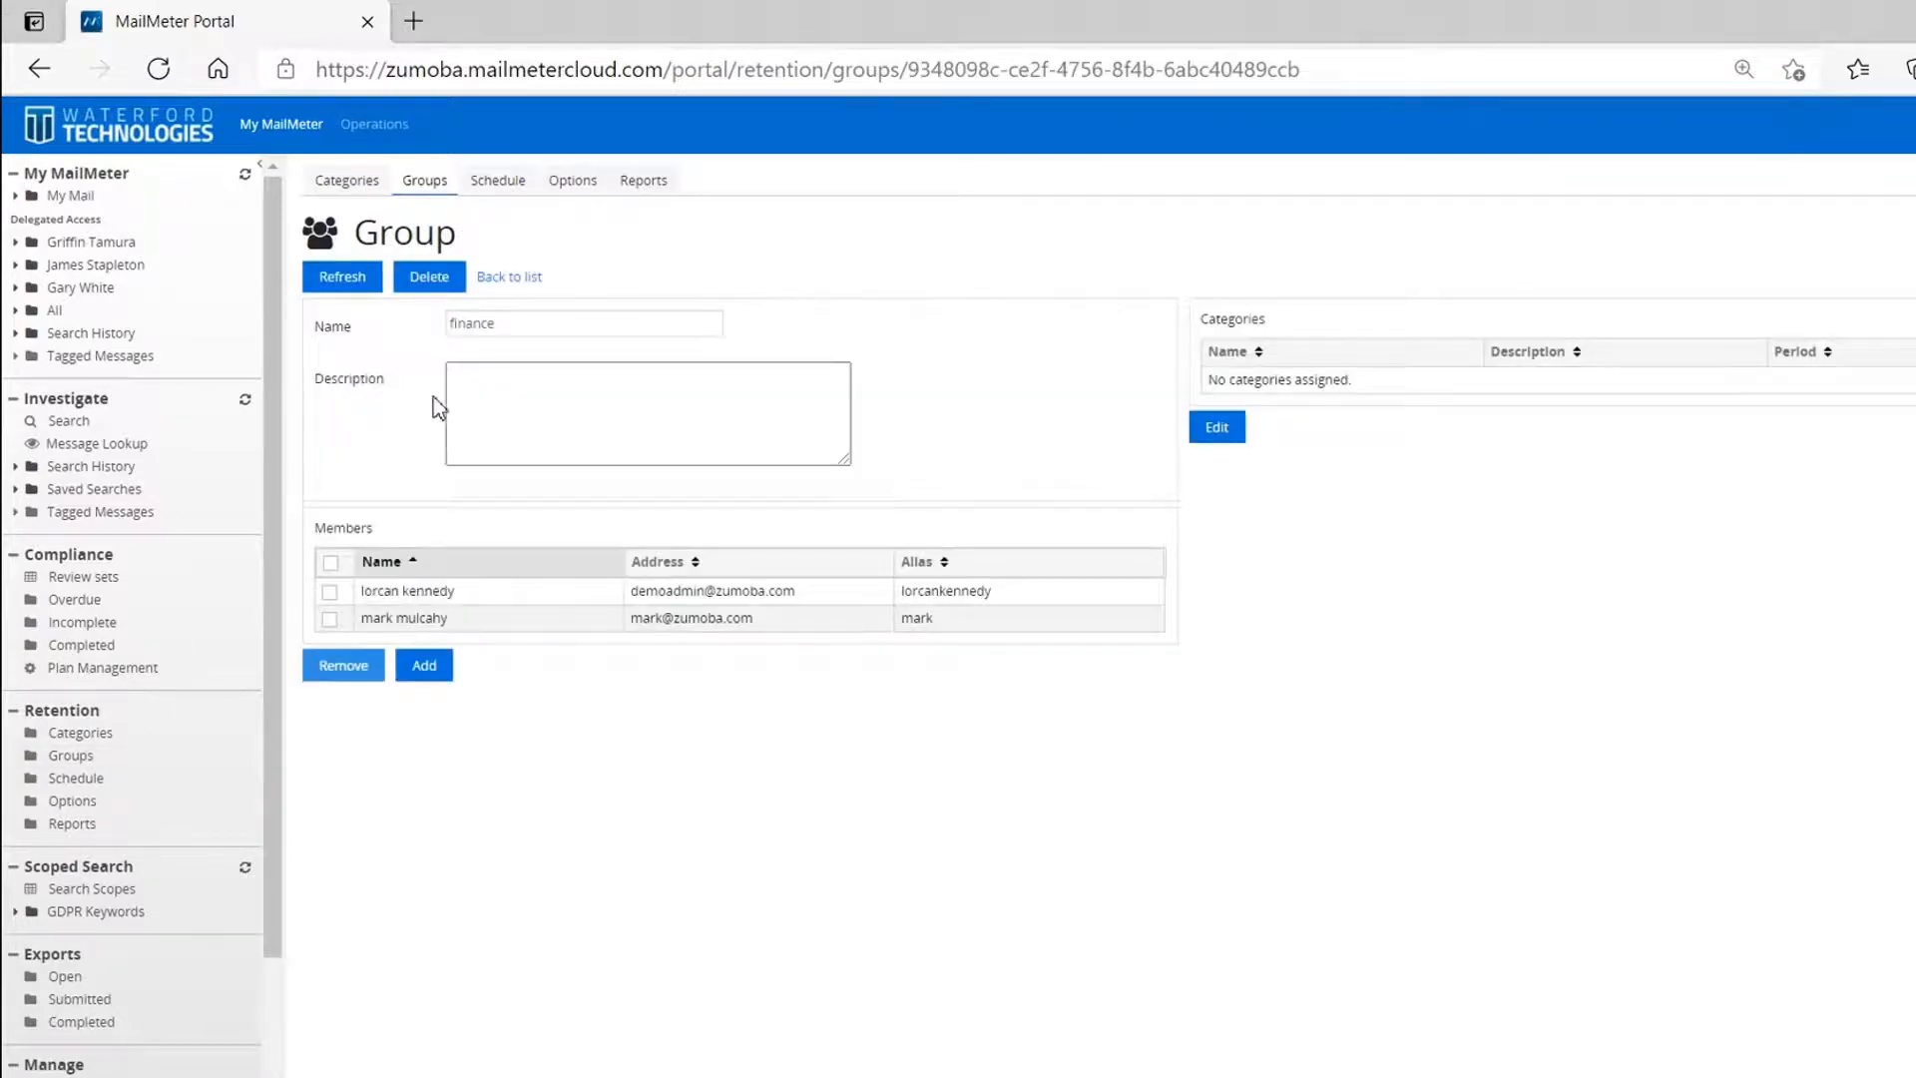
click(1219, 427)
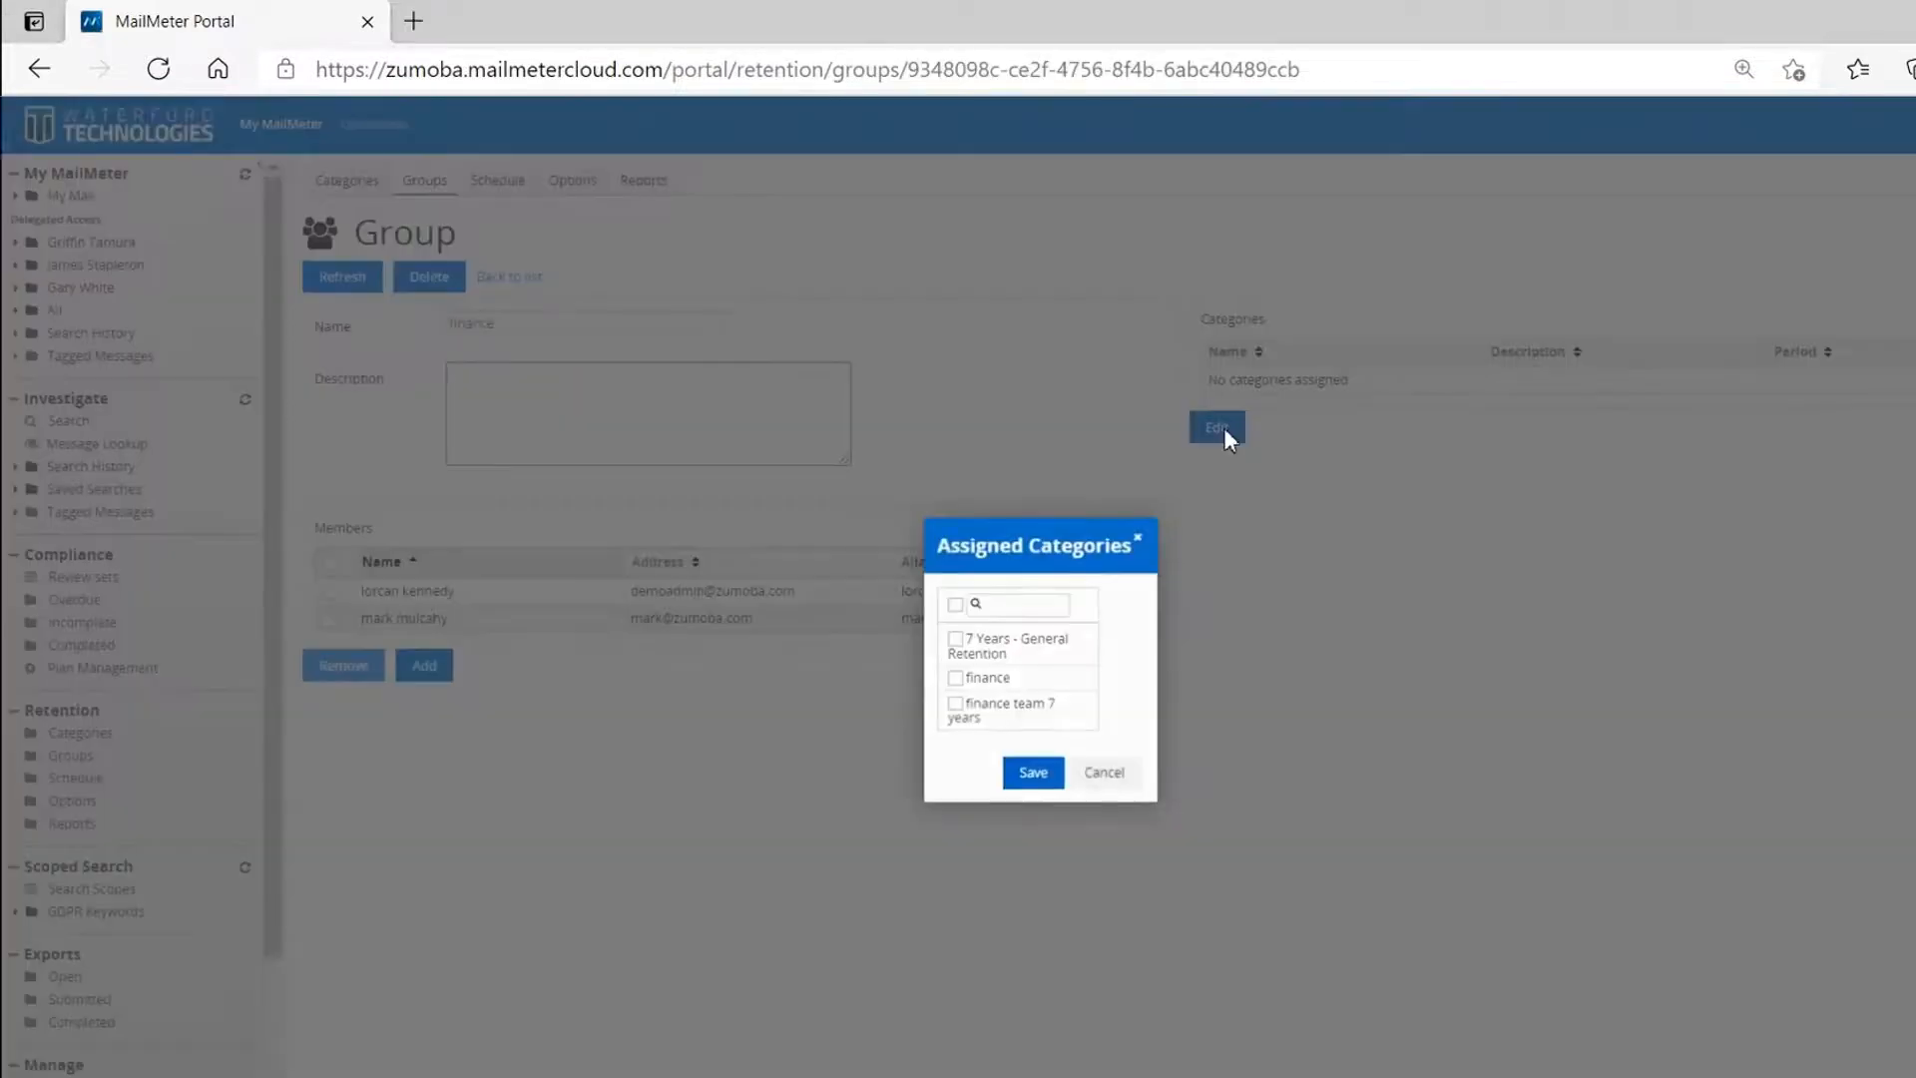
click(851, 623)
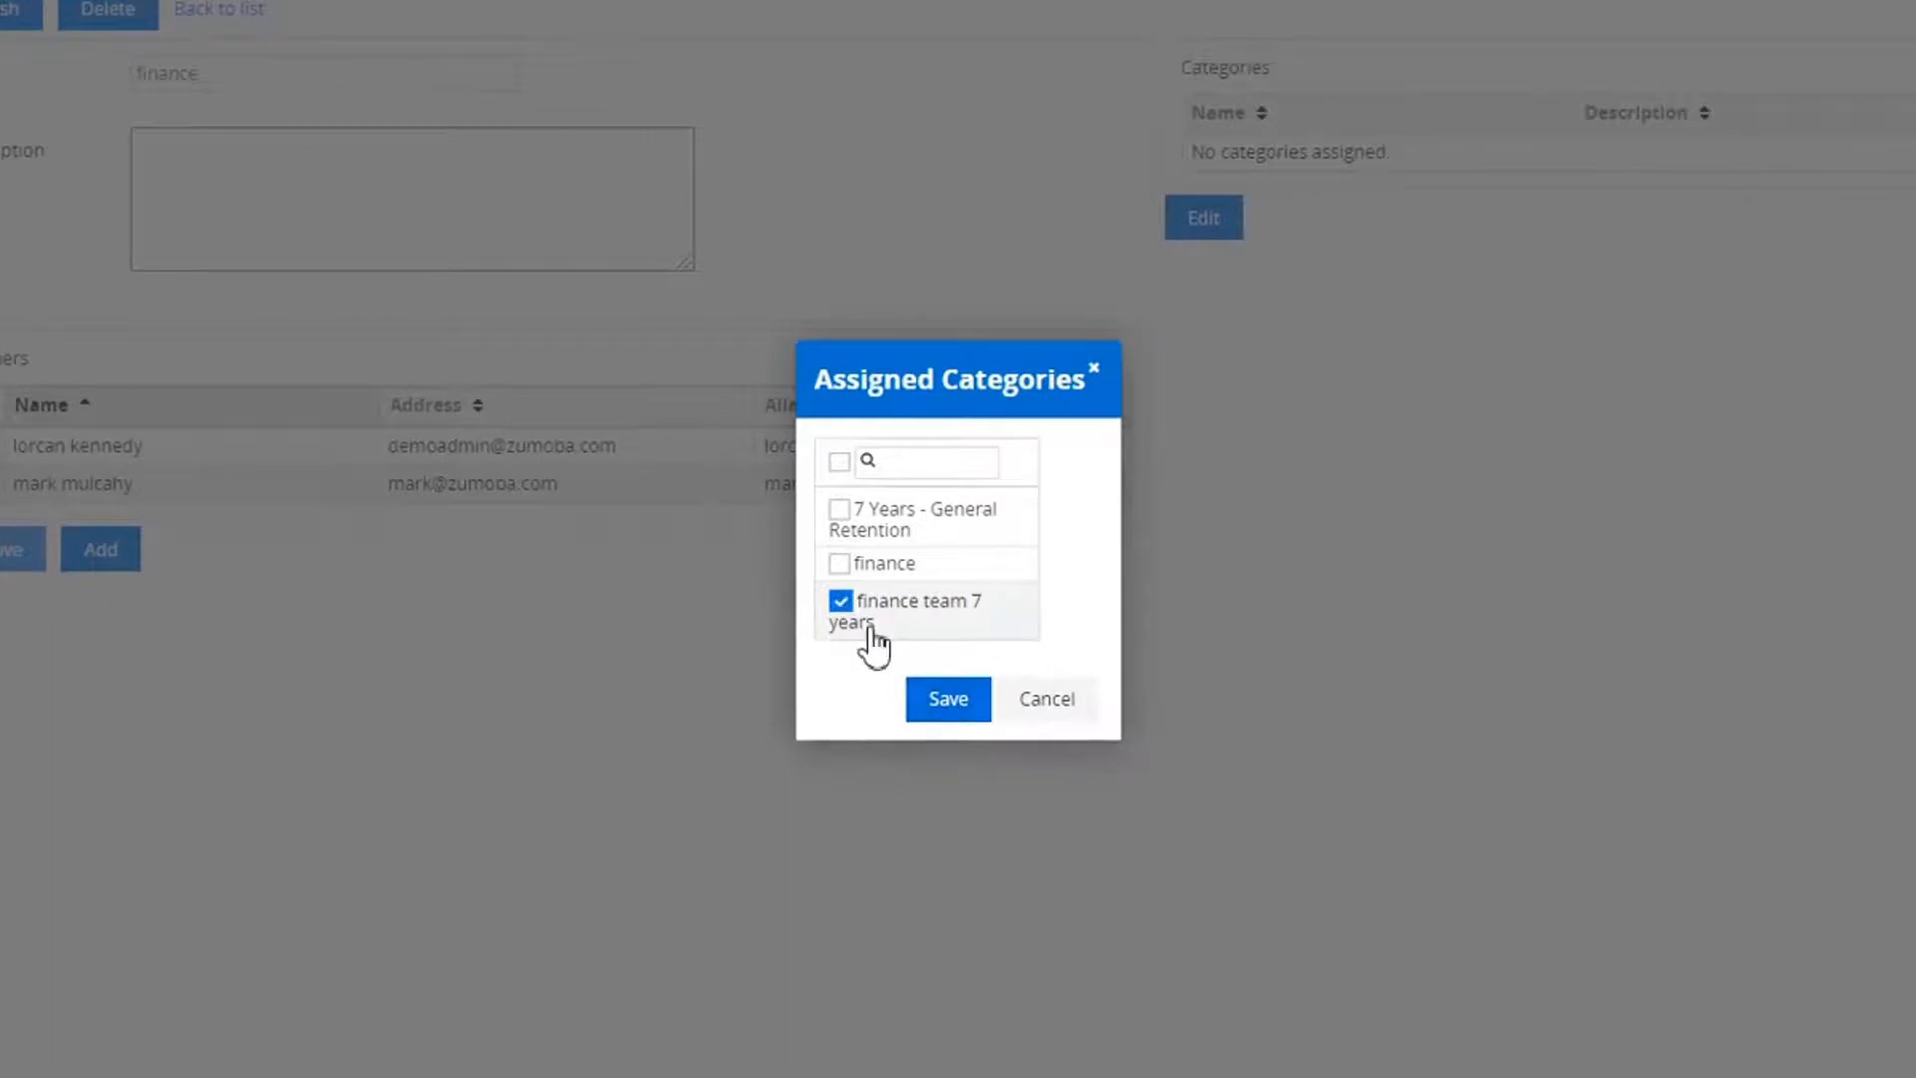
click(948, 699)
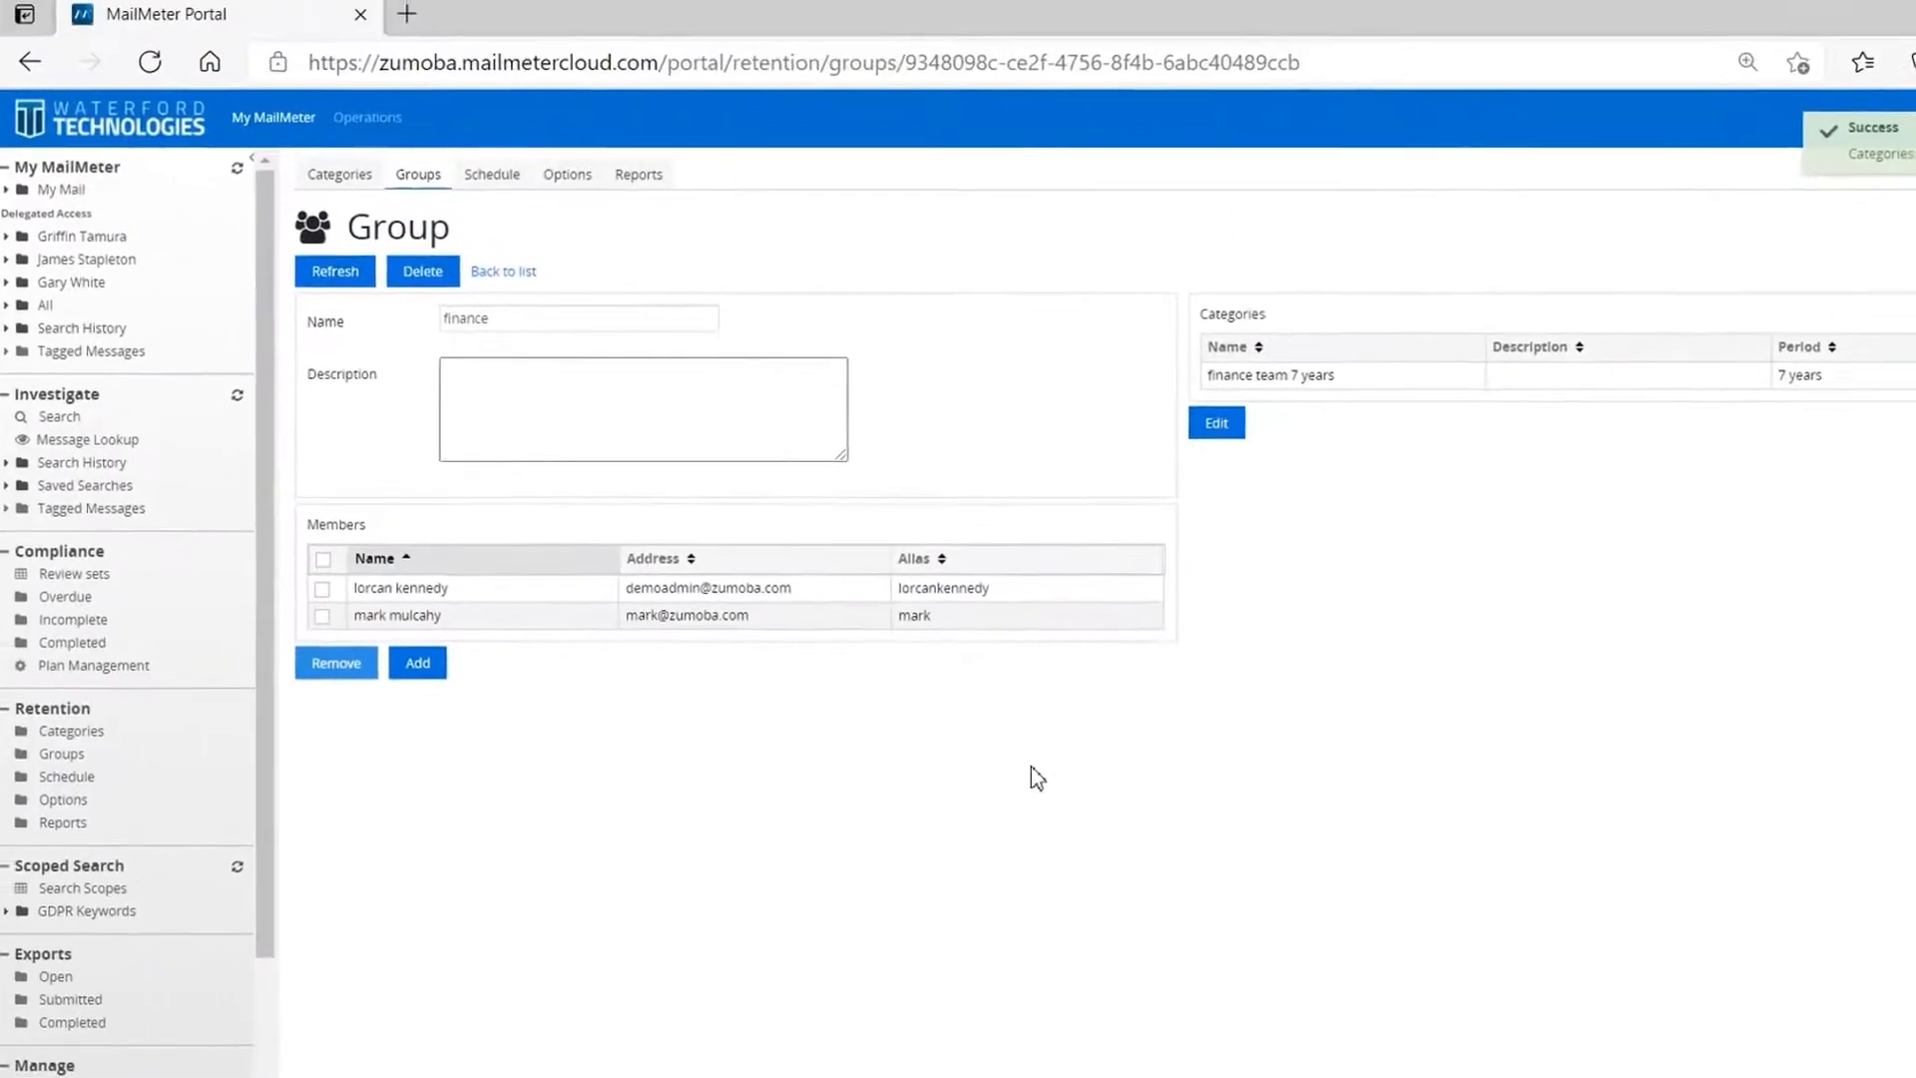
- Review the retention schedule settings and the available schedule types
click(514, 183)
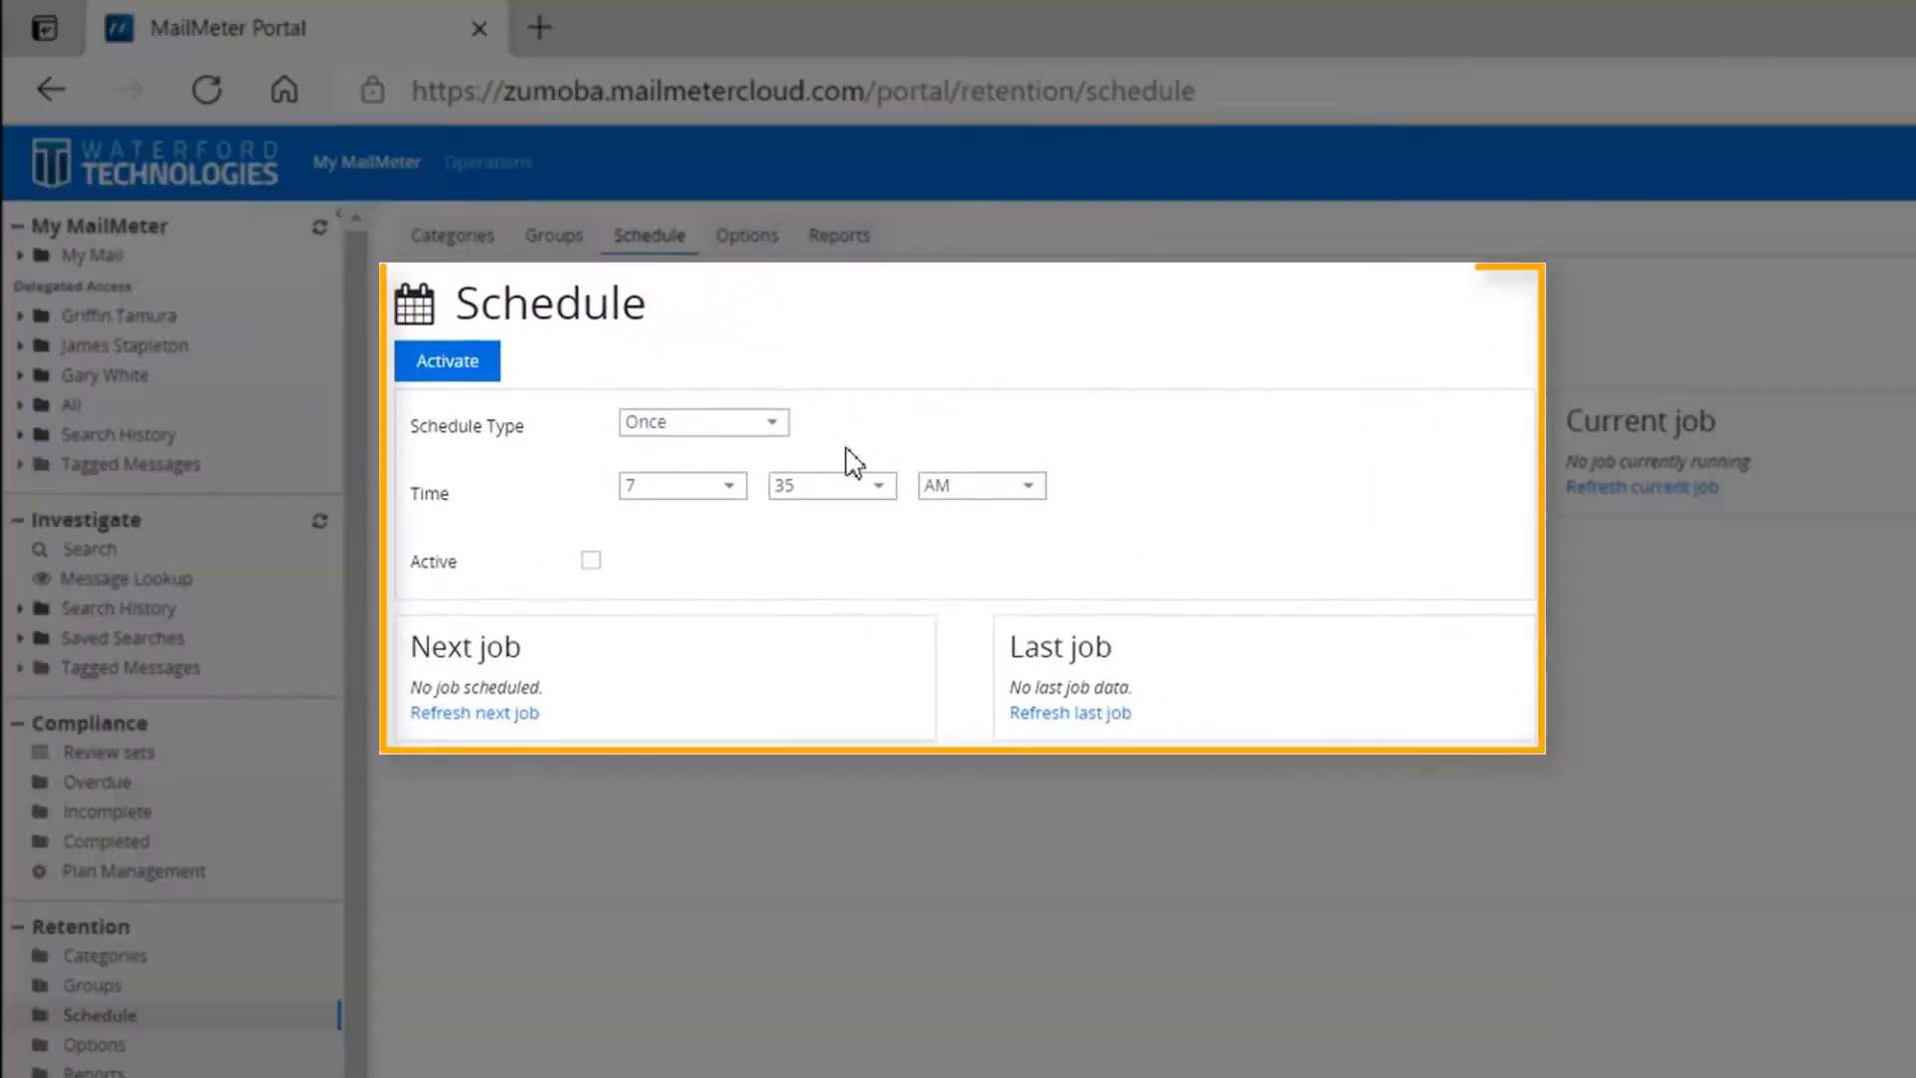
click(774, 423)
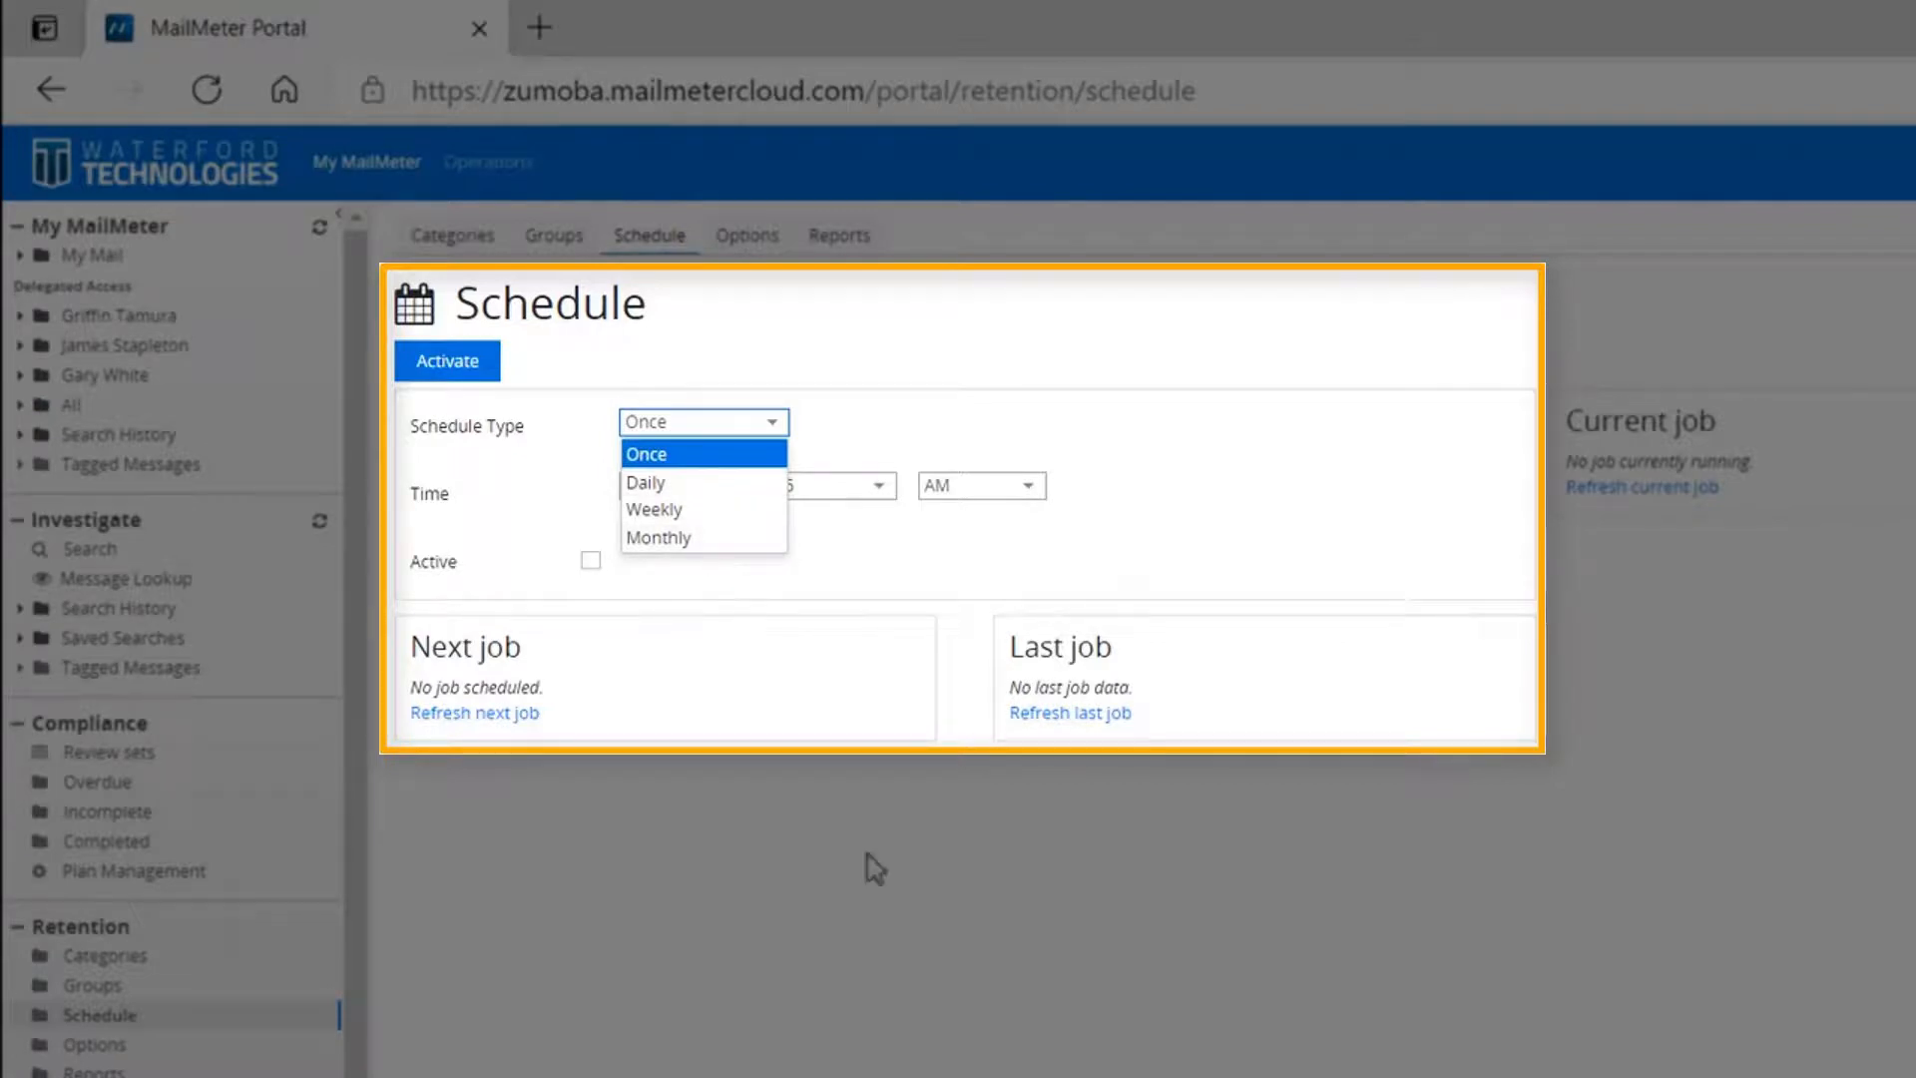
click(866, 955)
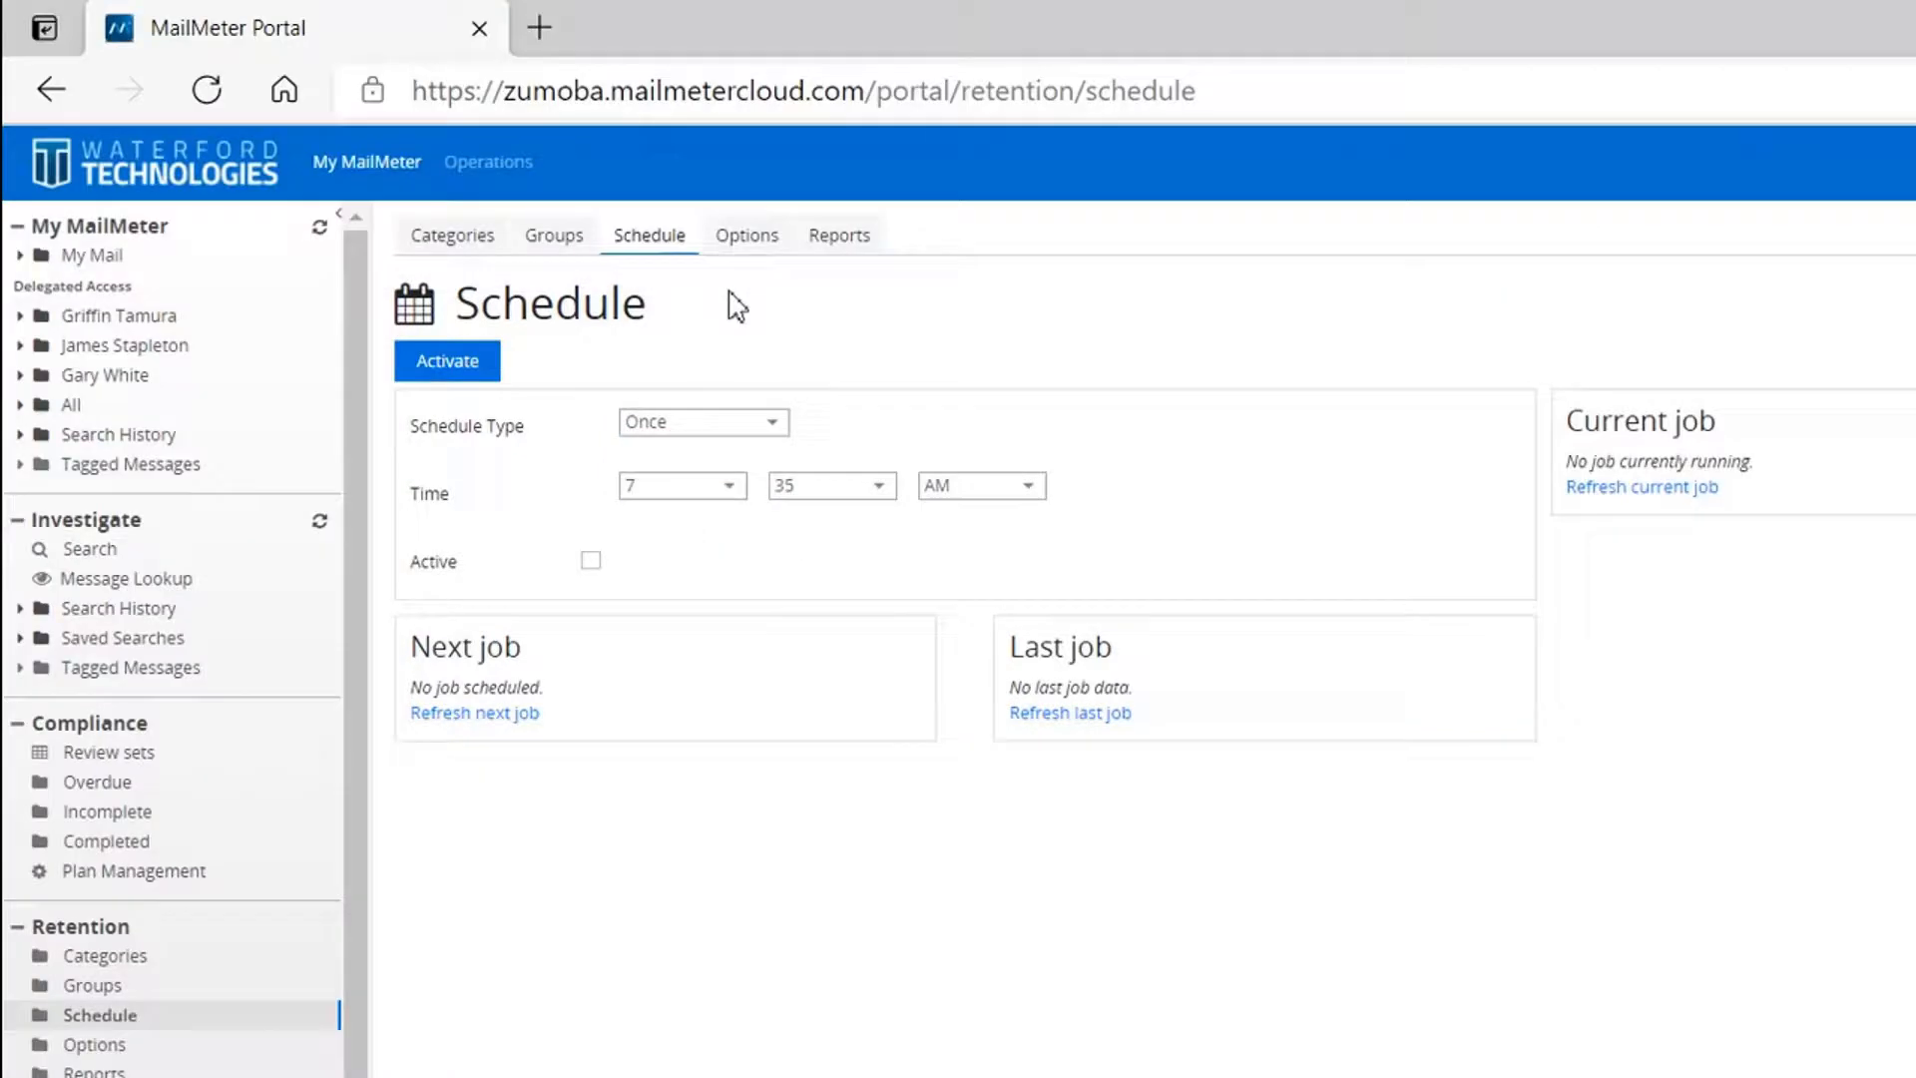
- Review the retention options and the choice of retention reports, and return to the categories list
click(754, 239)
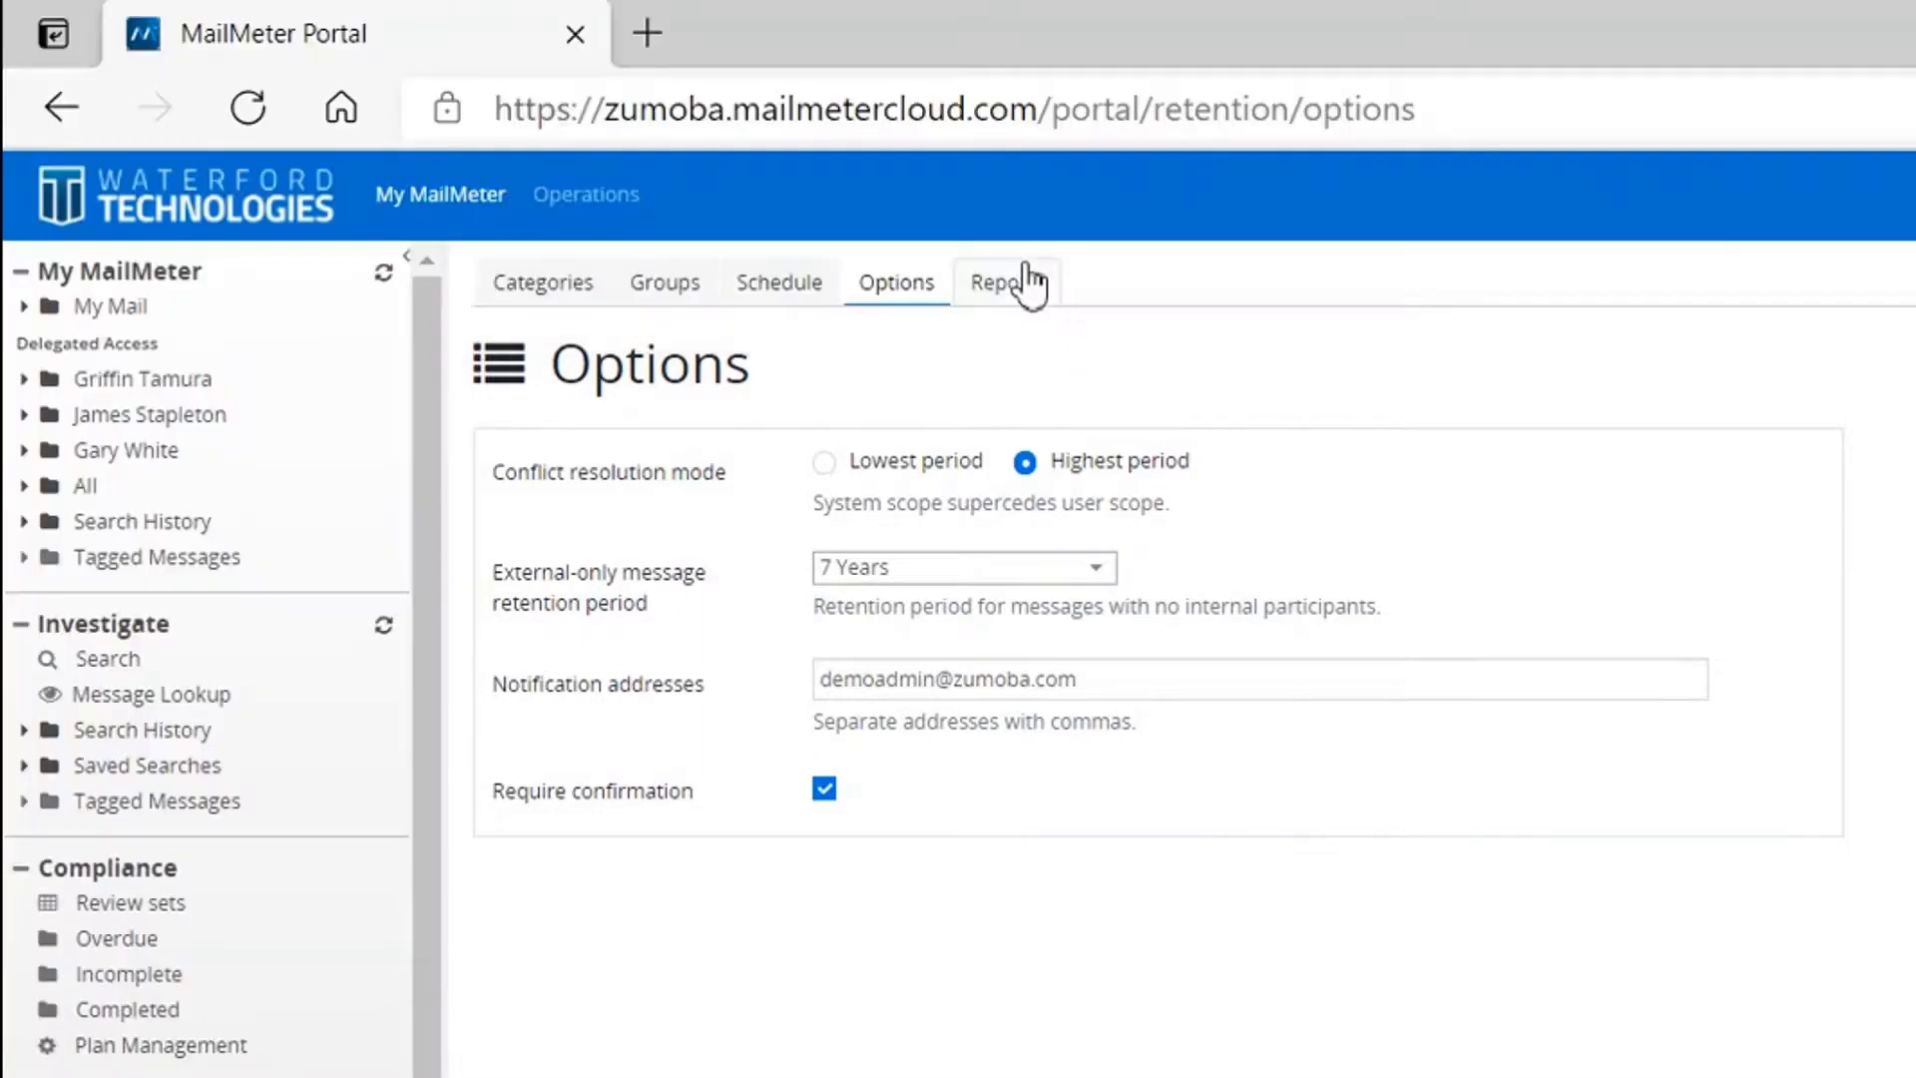
click(1016, 285)
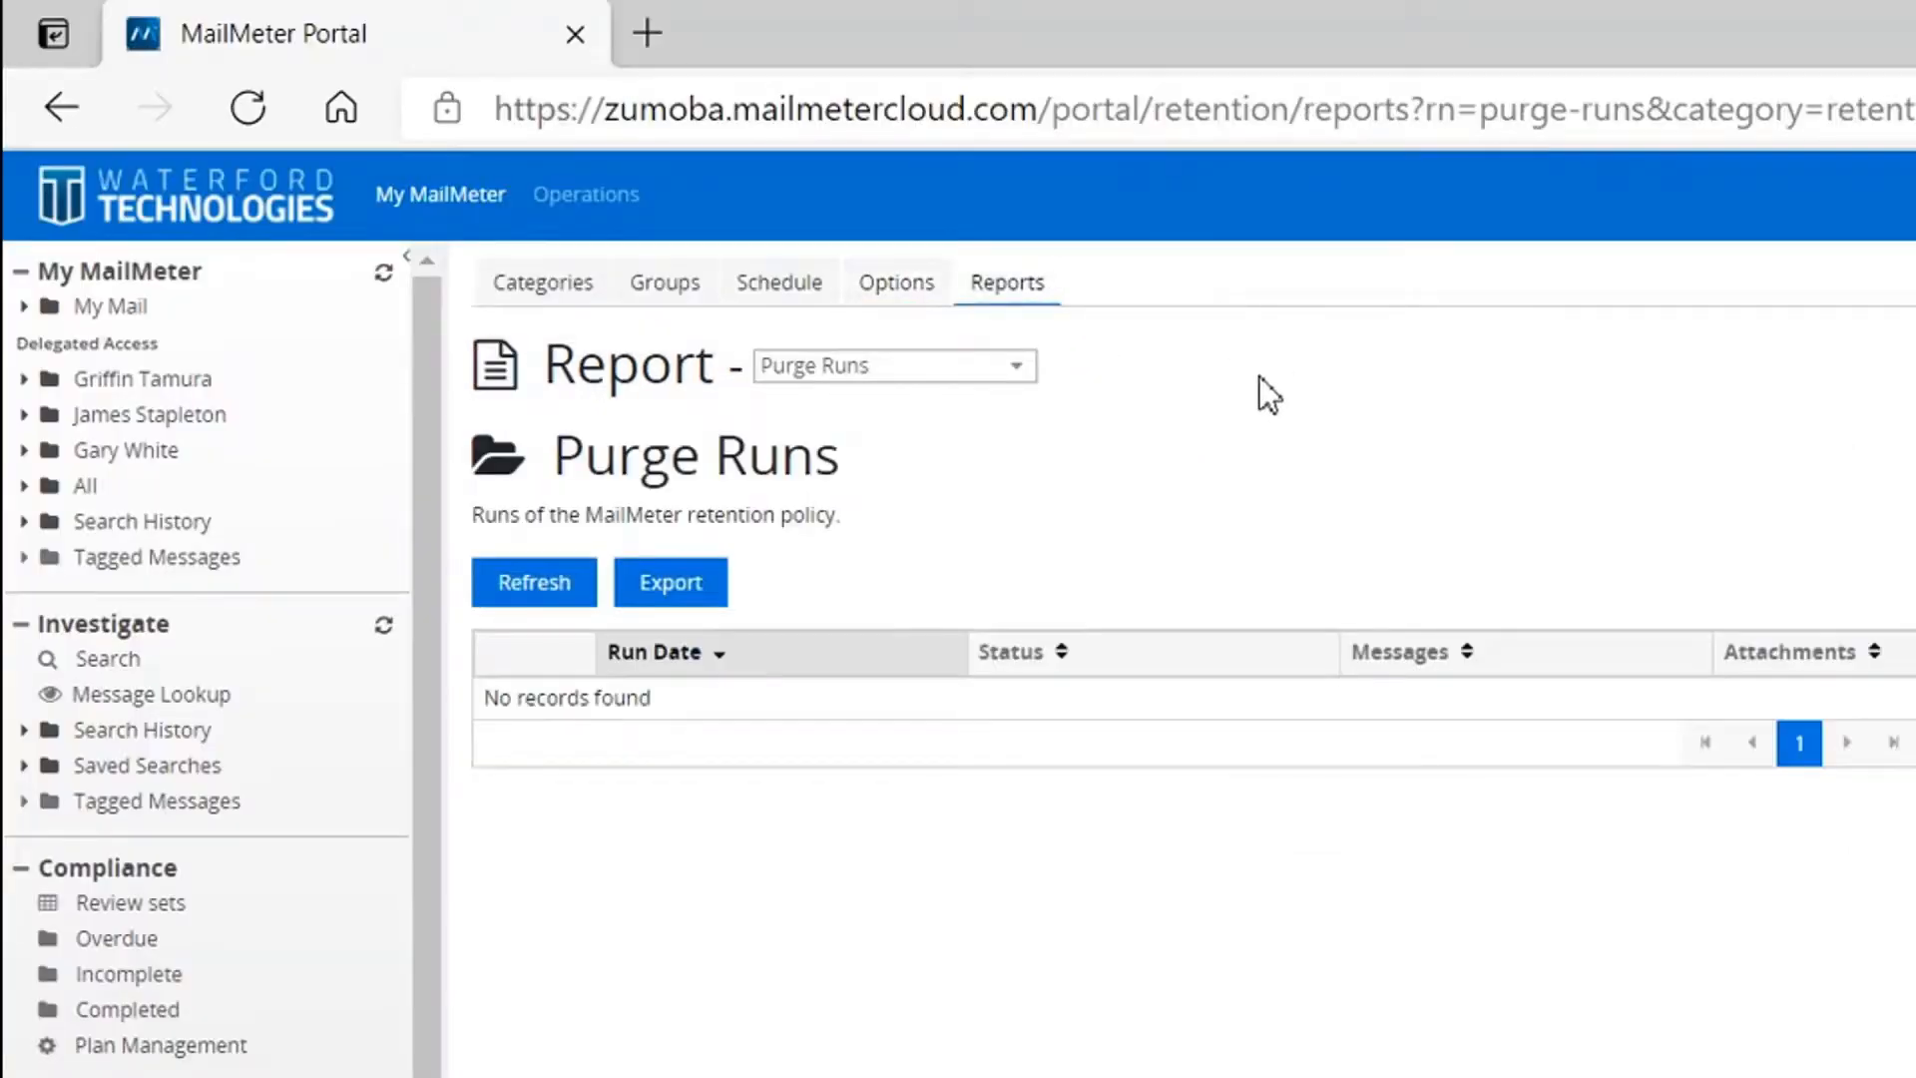
click(1018, 368)
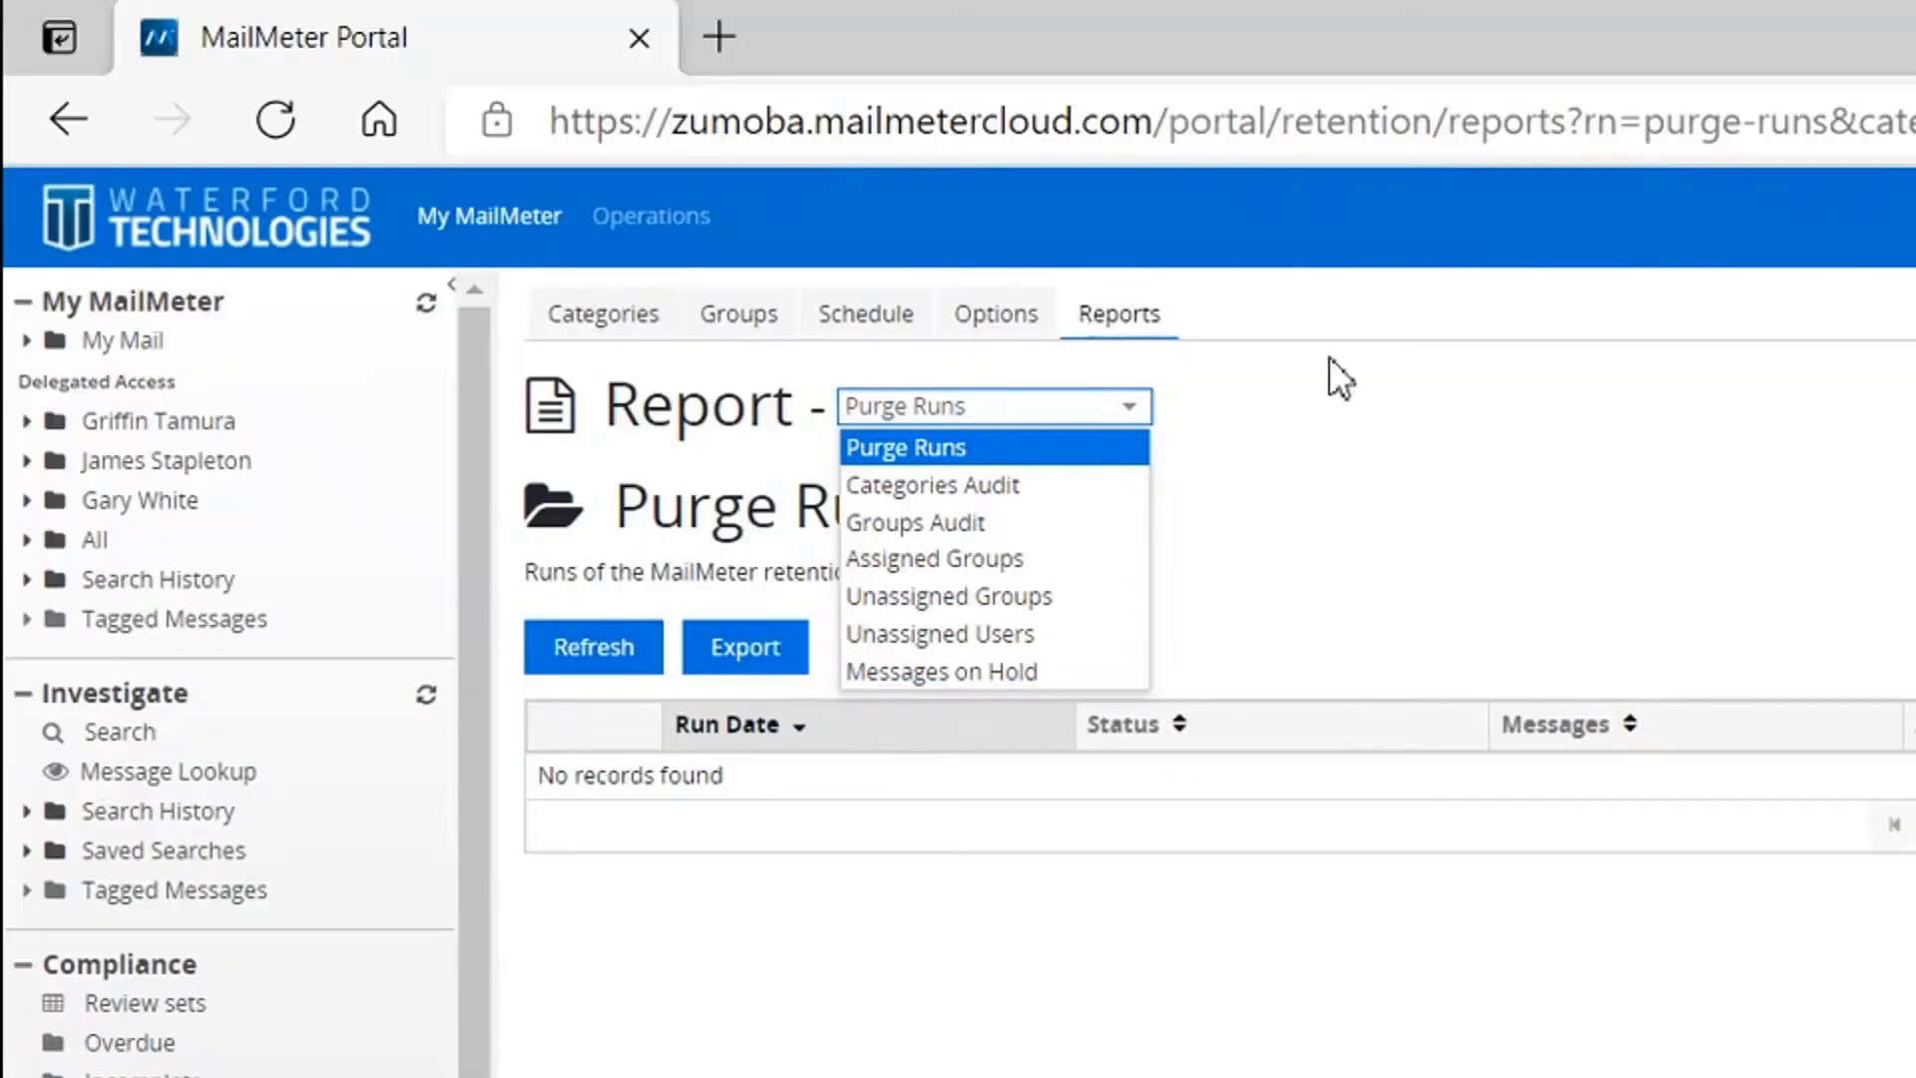
click(620, 330)
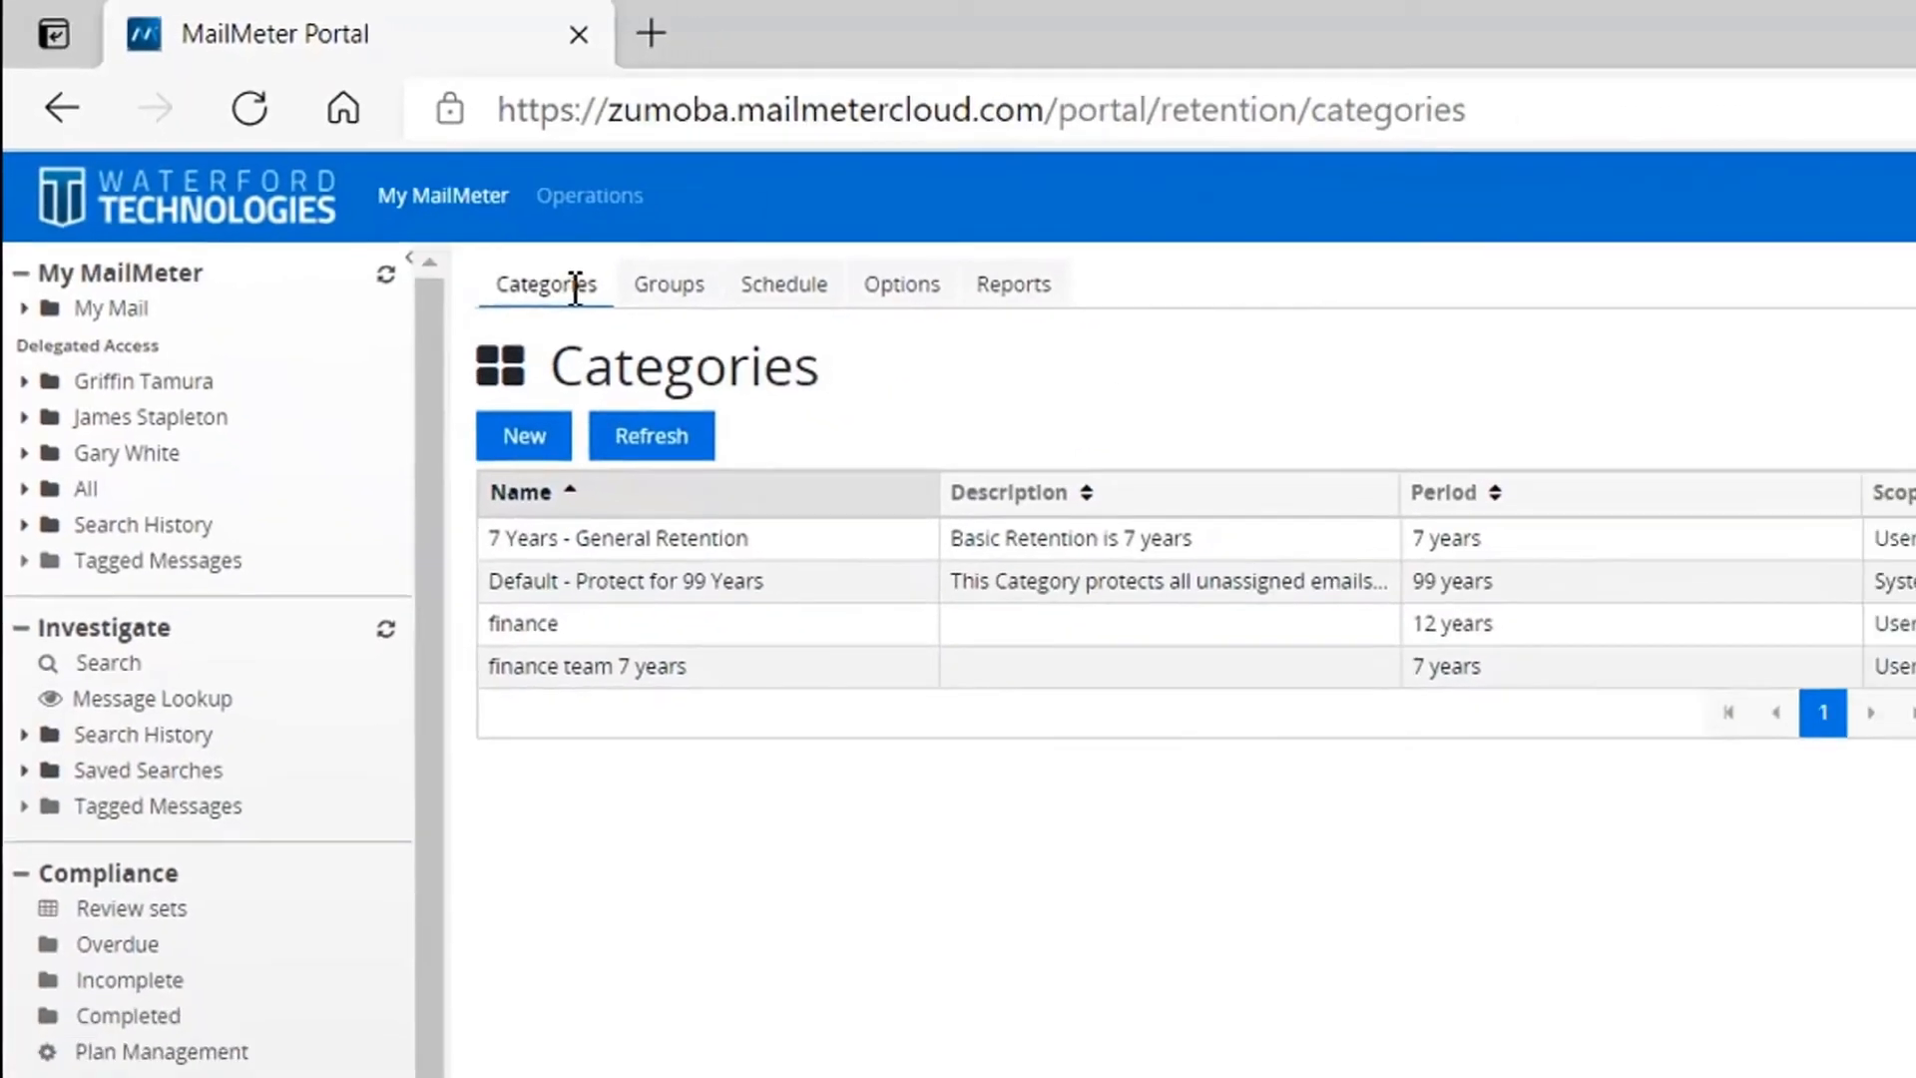